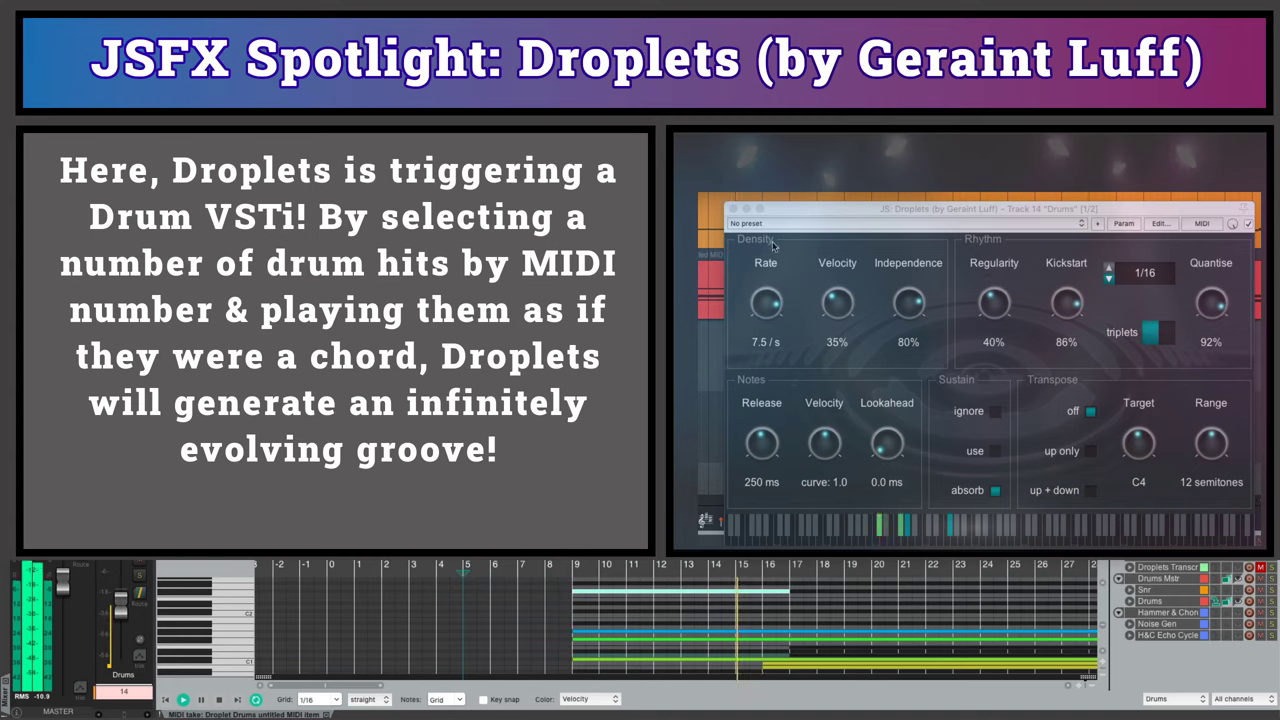
Set the Droplets density to a rate of 9.1 /s with 76% velocity, and the notes velocity curve to 1.7.
mouse_move(763, 302)
left_mouse_down()
mouse_move(765, 325)
mouse_move(770, 279)
mouse_move(776, 318)
left_mouse_up()
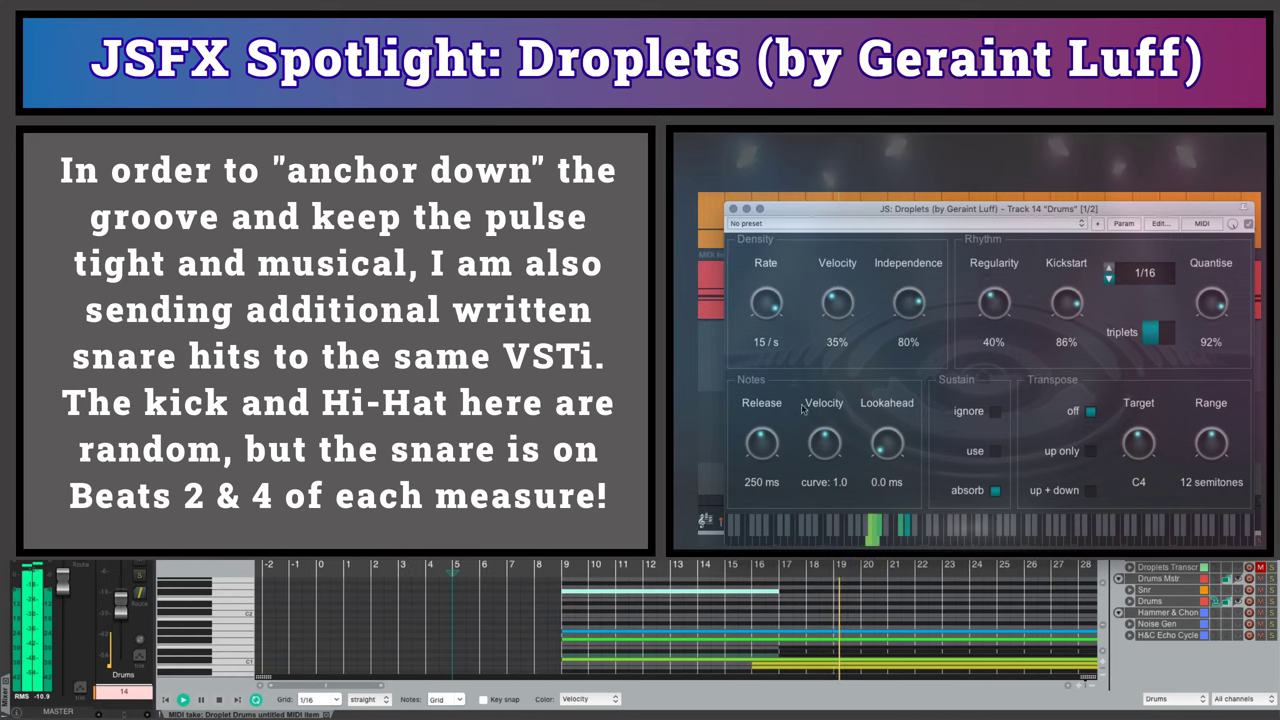
left_click_drag(827, 447, 822, 400)
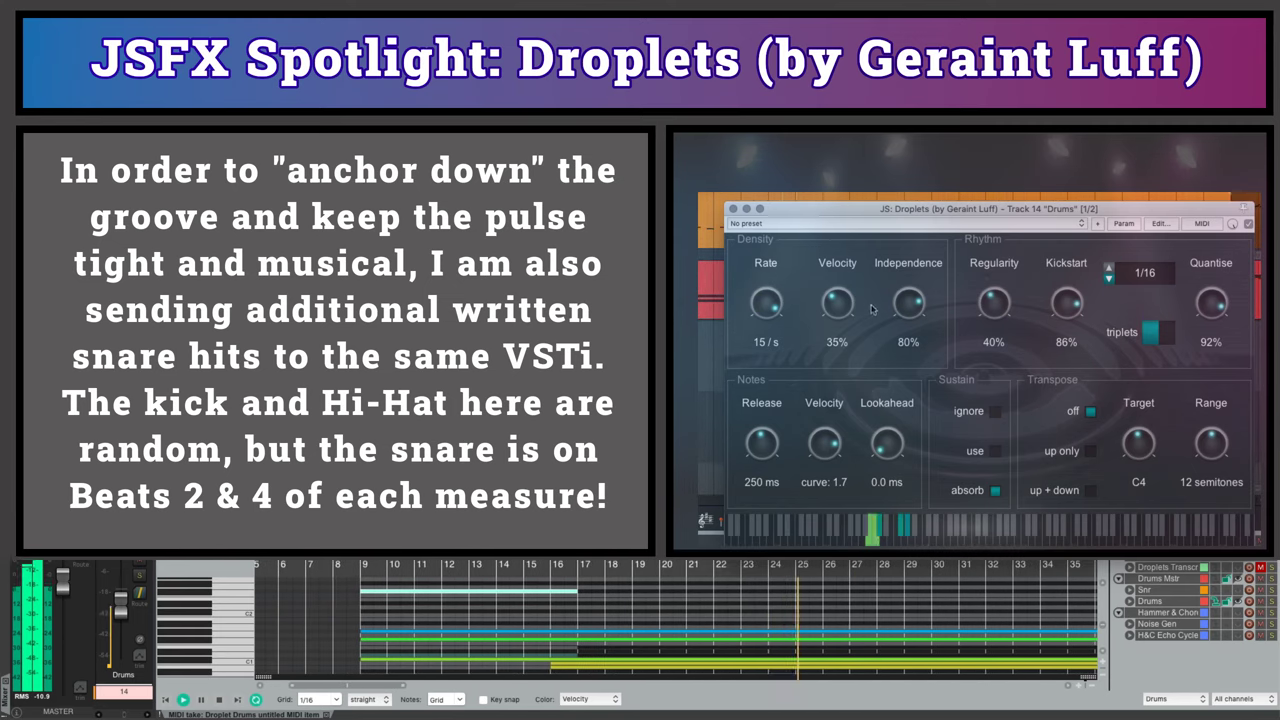
left_click_drag(772, 313, 773, 328)
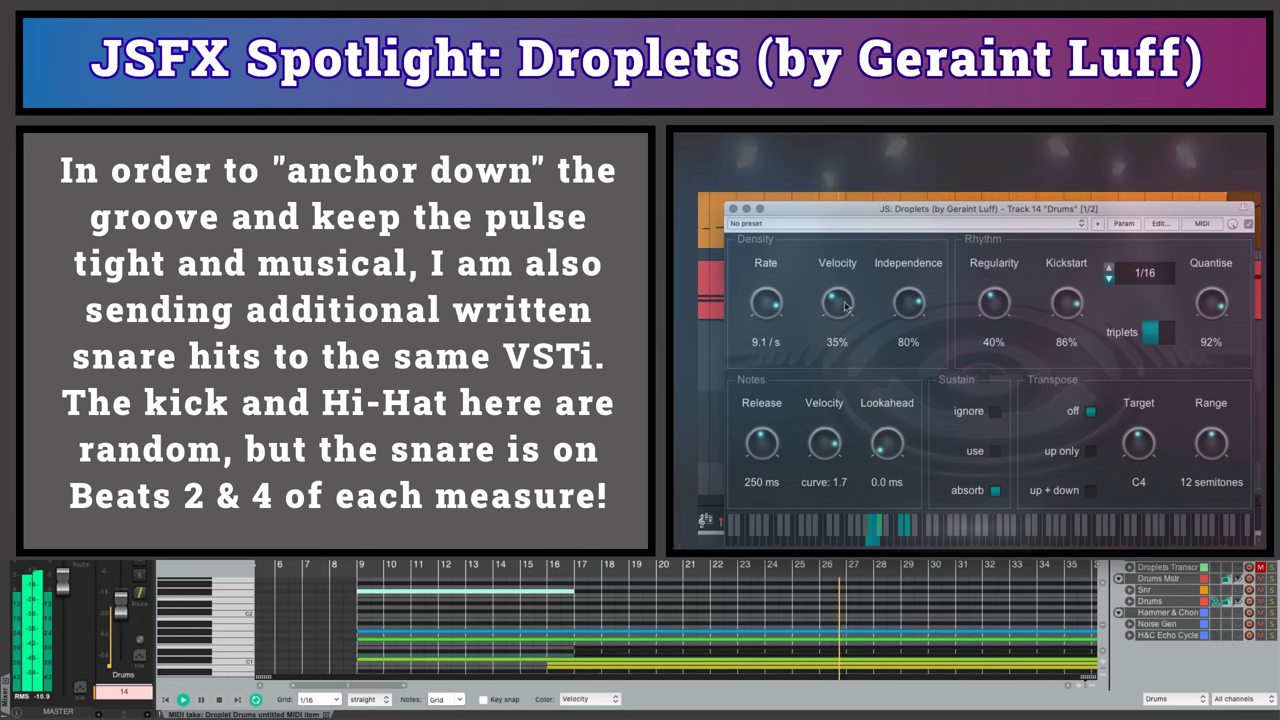
left_click_drag(845, 308, 849, 248)
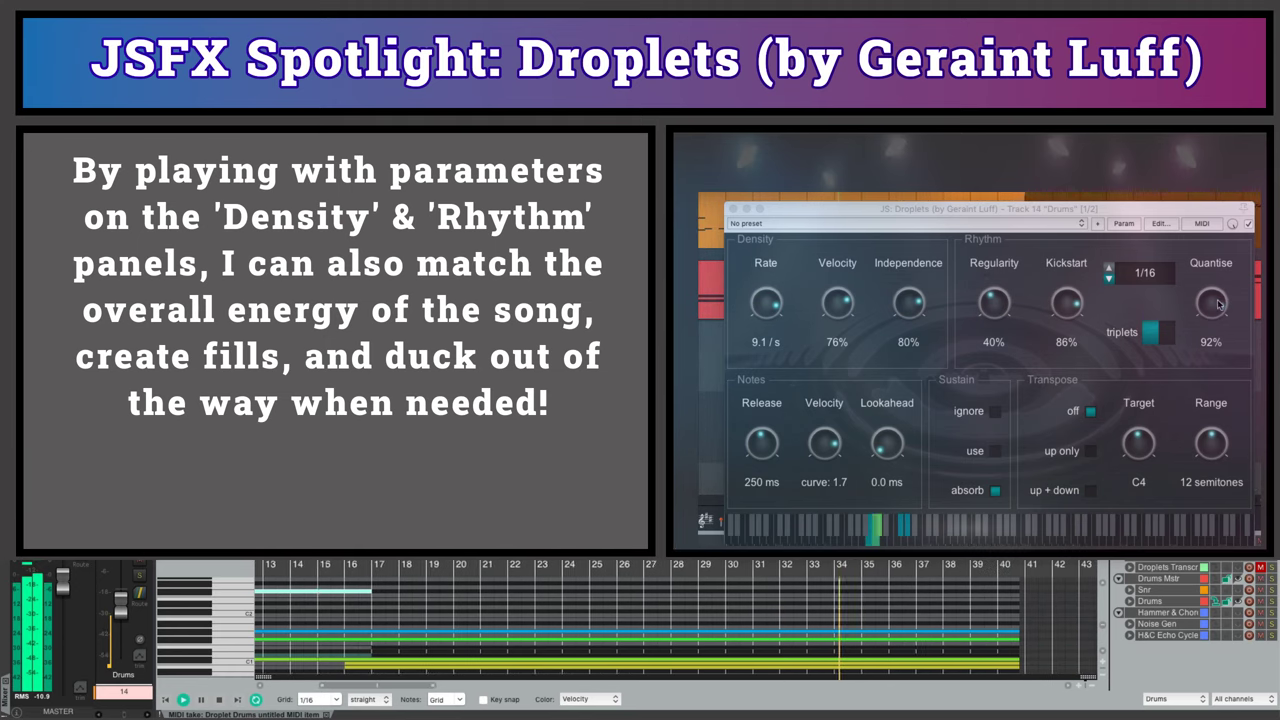
Set Quantise to 94% in Droplets and raise the density rate beyond 13 /s.
scroll(1218, 304, "up", 2)
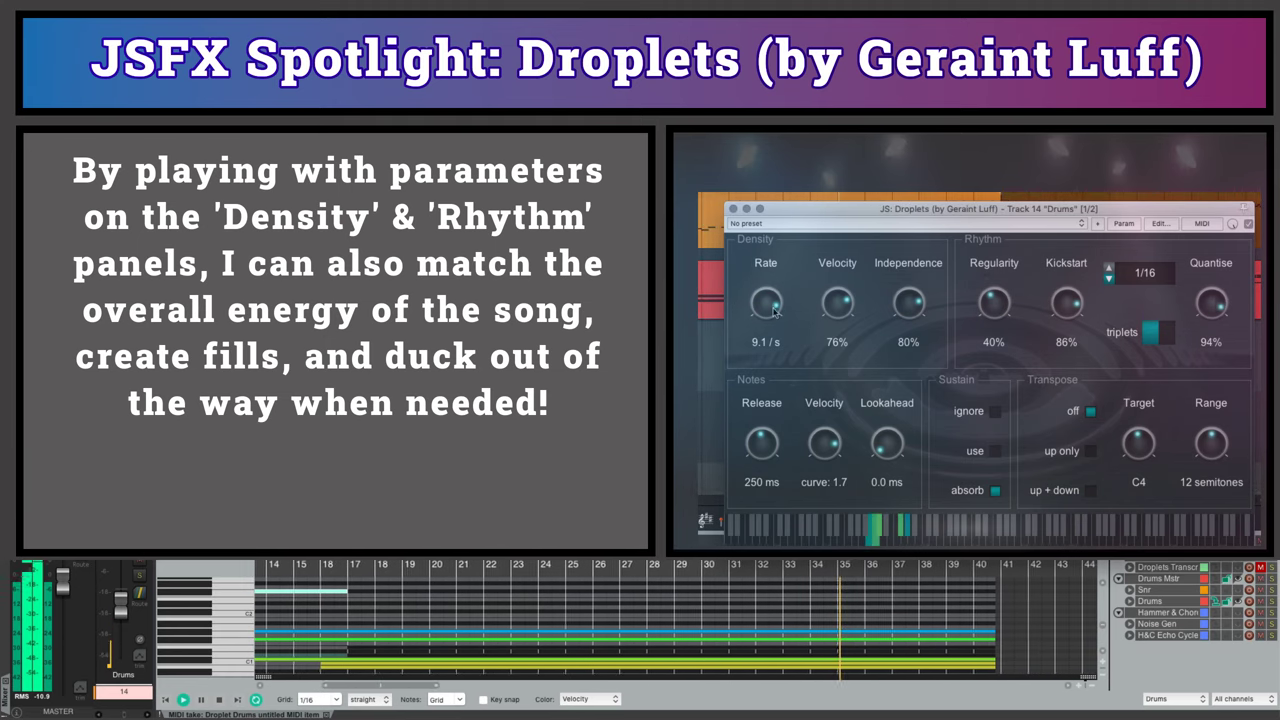
scroll(775, 312, "up", 6)
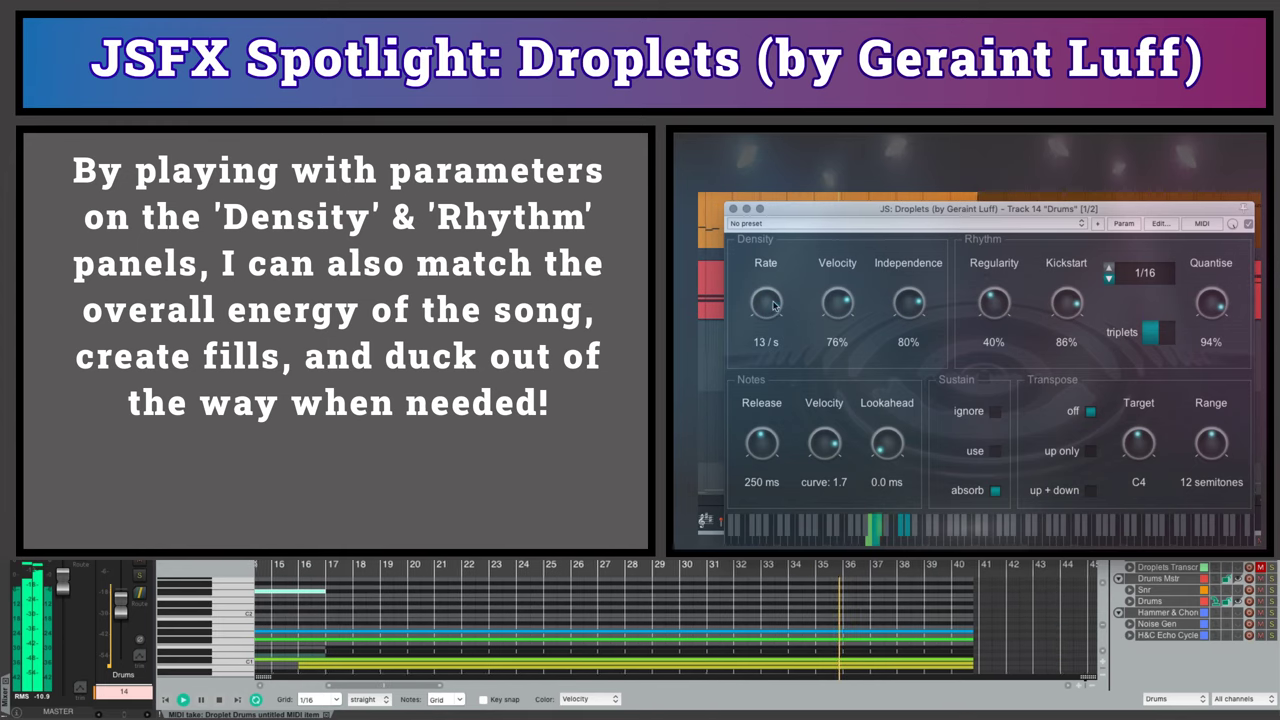
left_click_drag(775, 306, 777, 288)
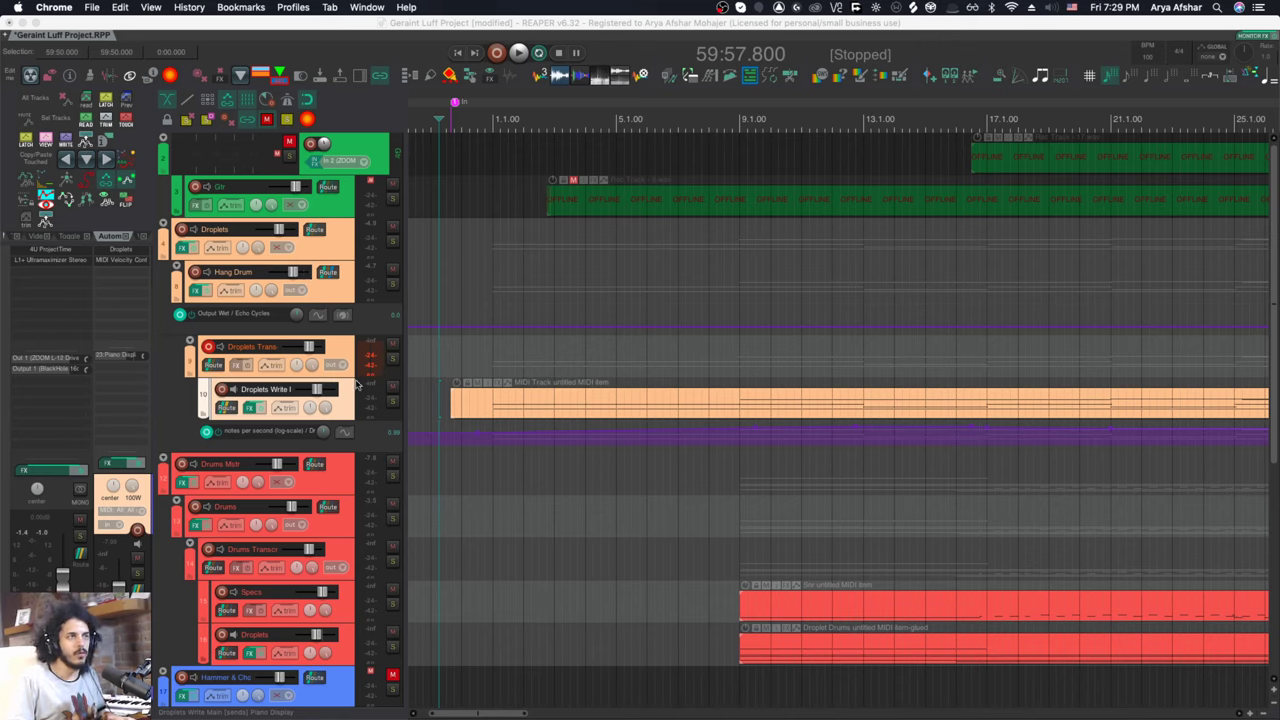
Review the Droplets and MIDI Velocity Control settings in the Droplets Write track's FX chain.
left_click(254, 407)
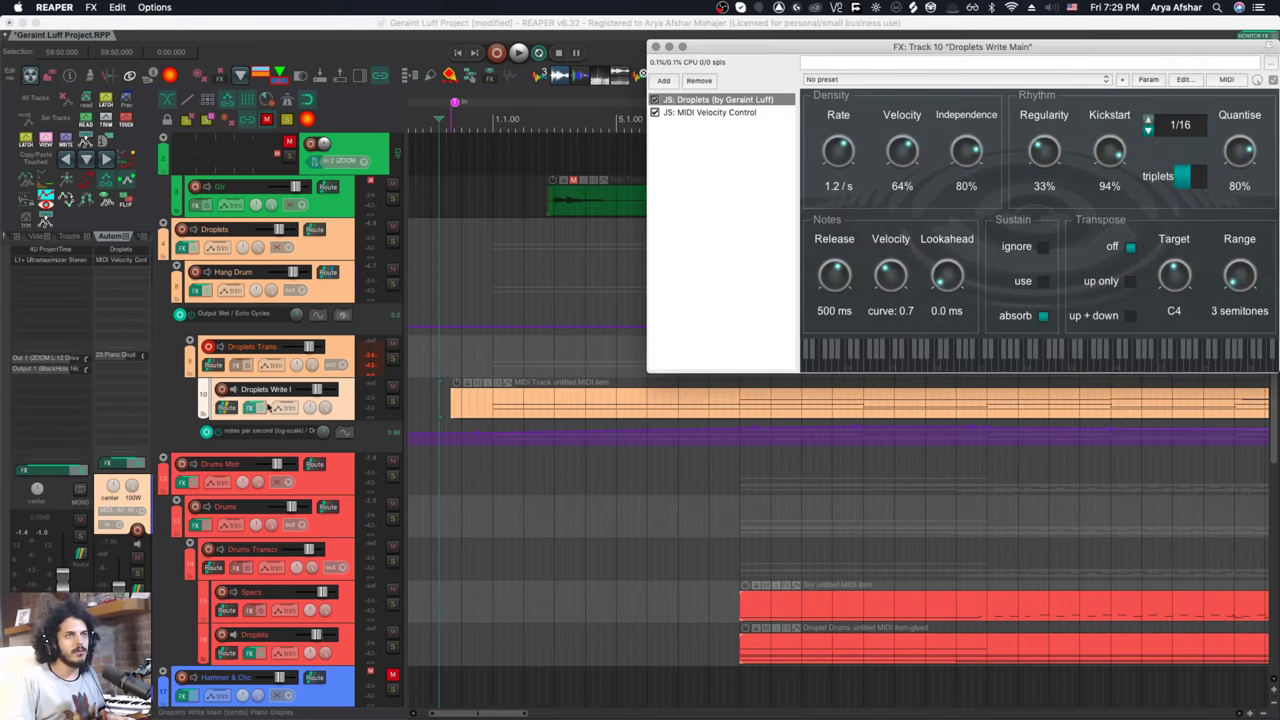
left_click(705, 113)
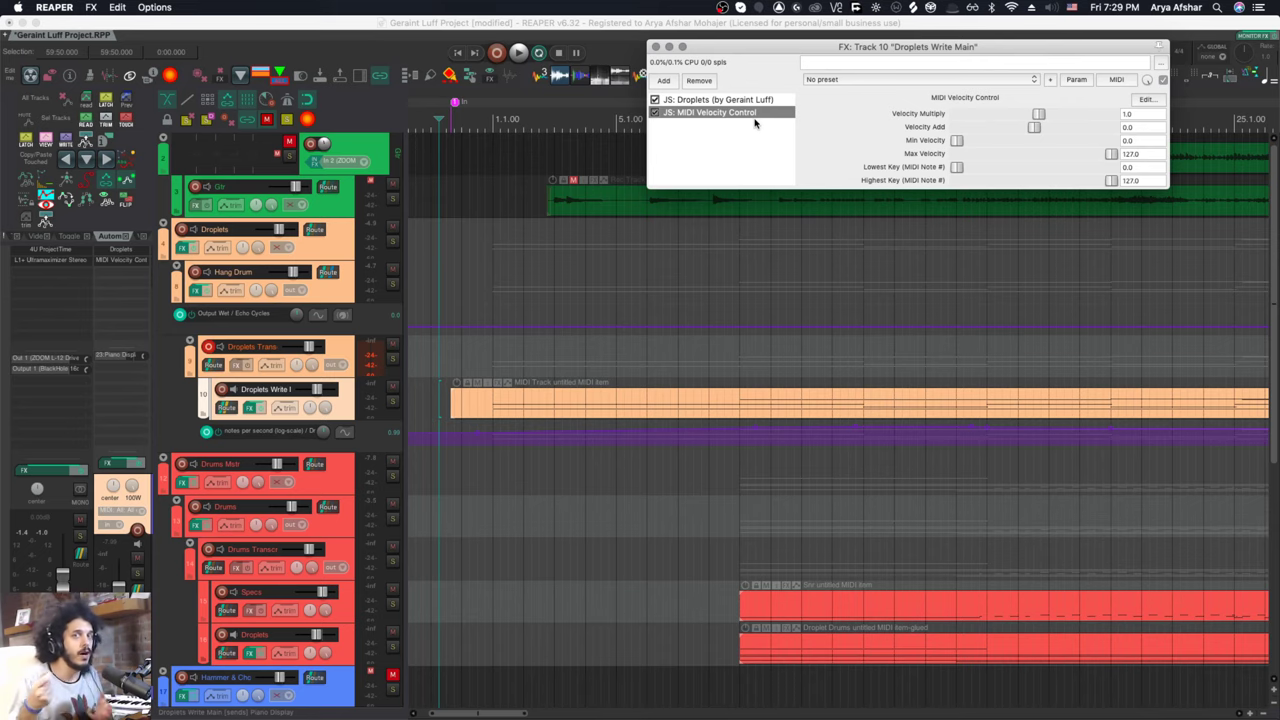
left_click(722, 101)
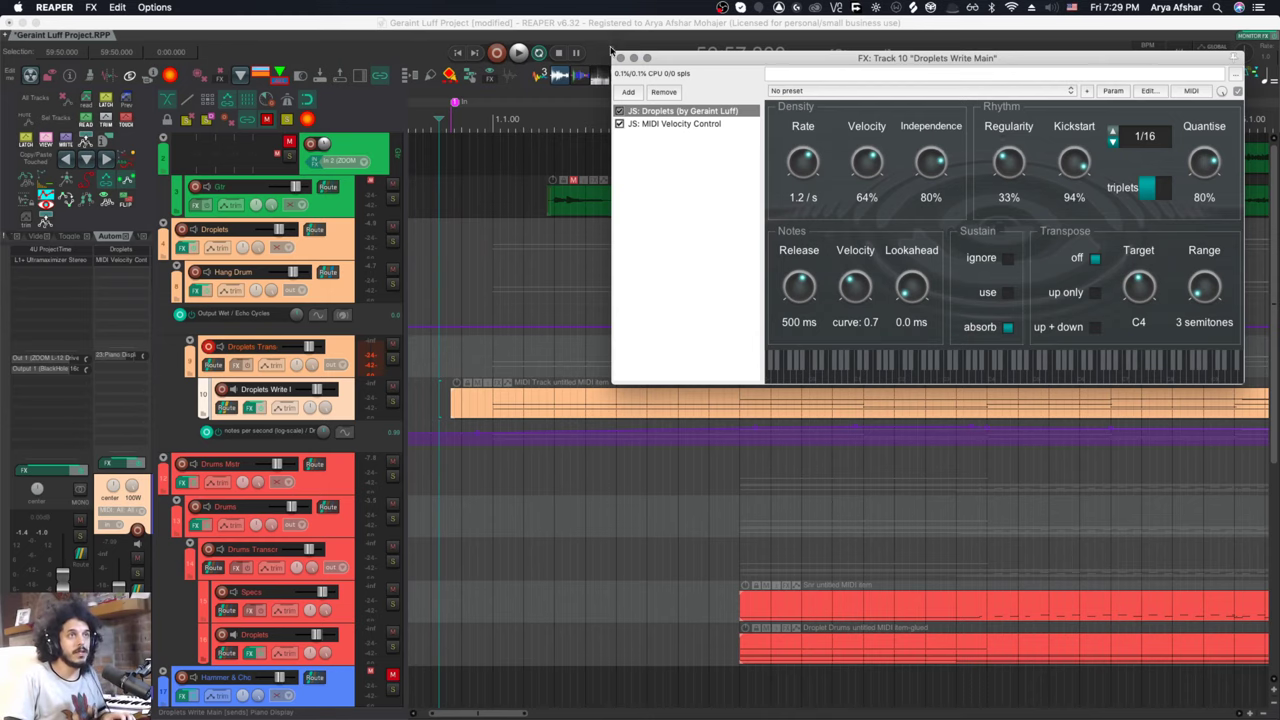
left_click(620, 58)
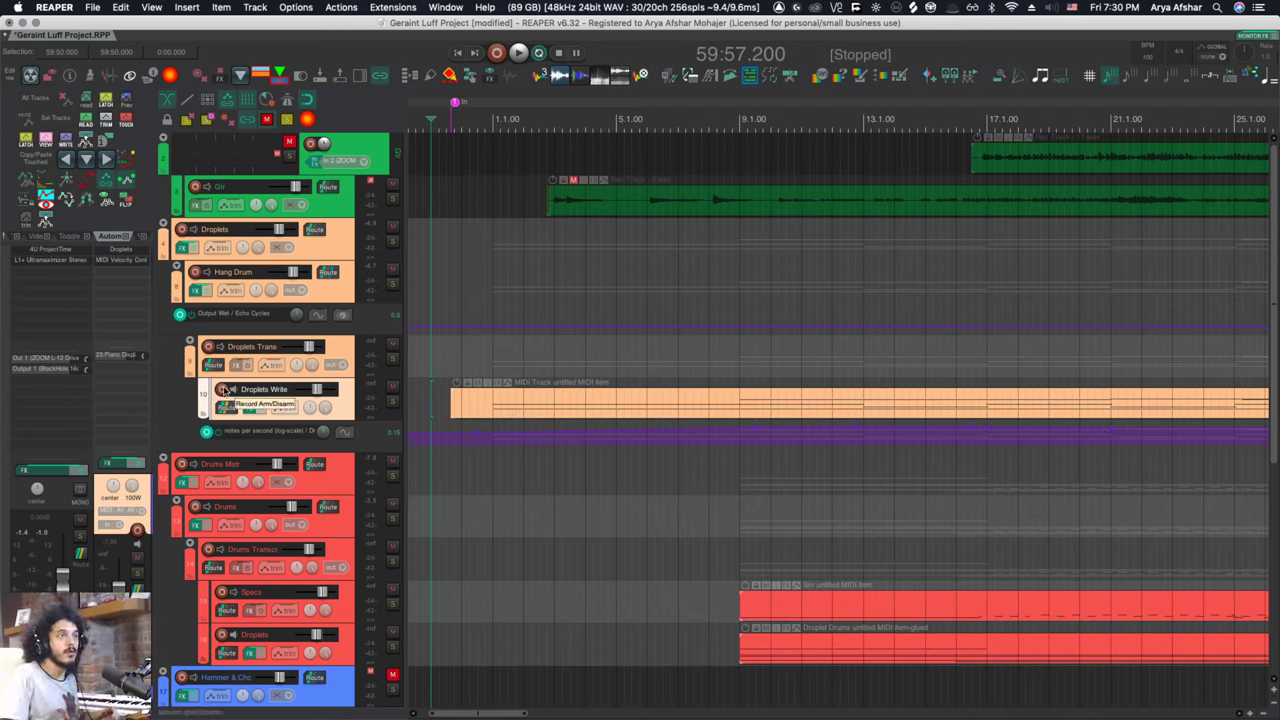
Record-arm the Droplets Write track to audition it live, and disarm it again.
left_click(222, 389)
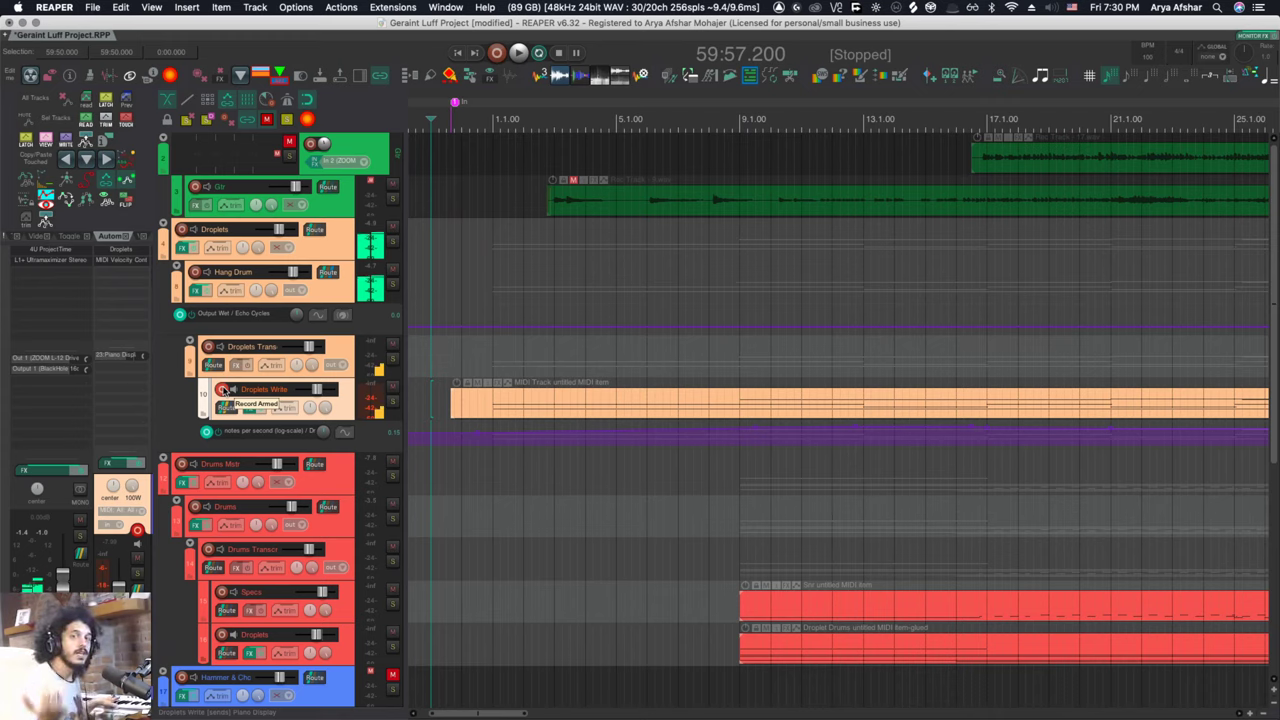
left_click(222, 390)
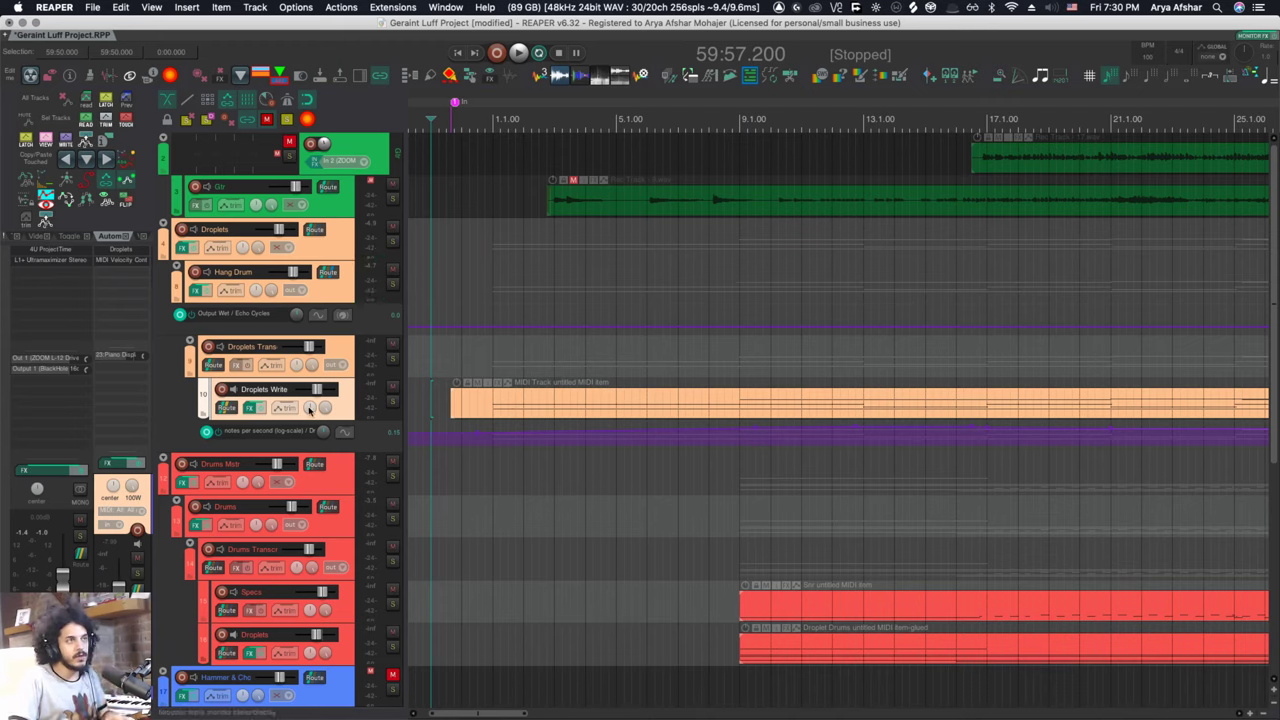
Set the Droplets Transcribe track to record its MIDI output and record the generated Droplets performance.
left_click(350, 356)
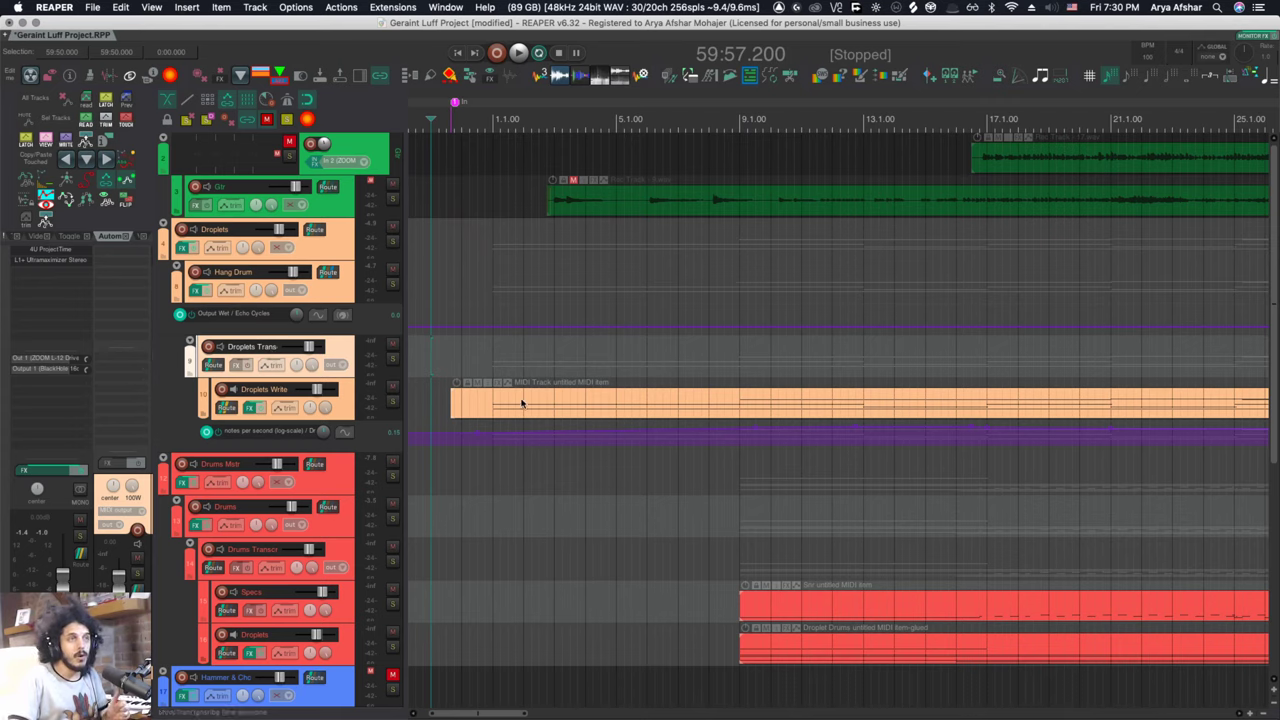
right_click(210, 347)
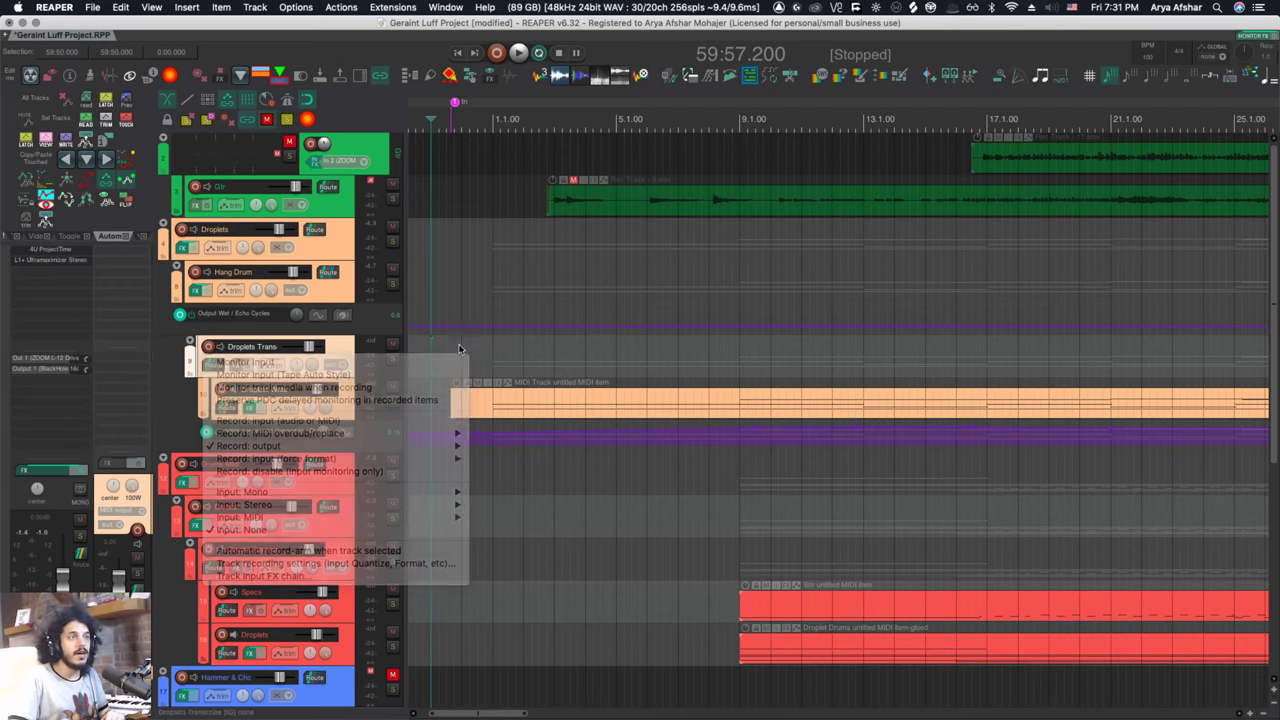
left_click(210, 347)
right_click(210, 348)
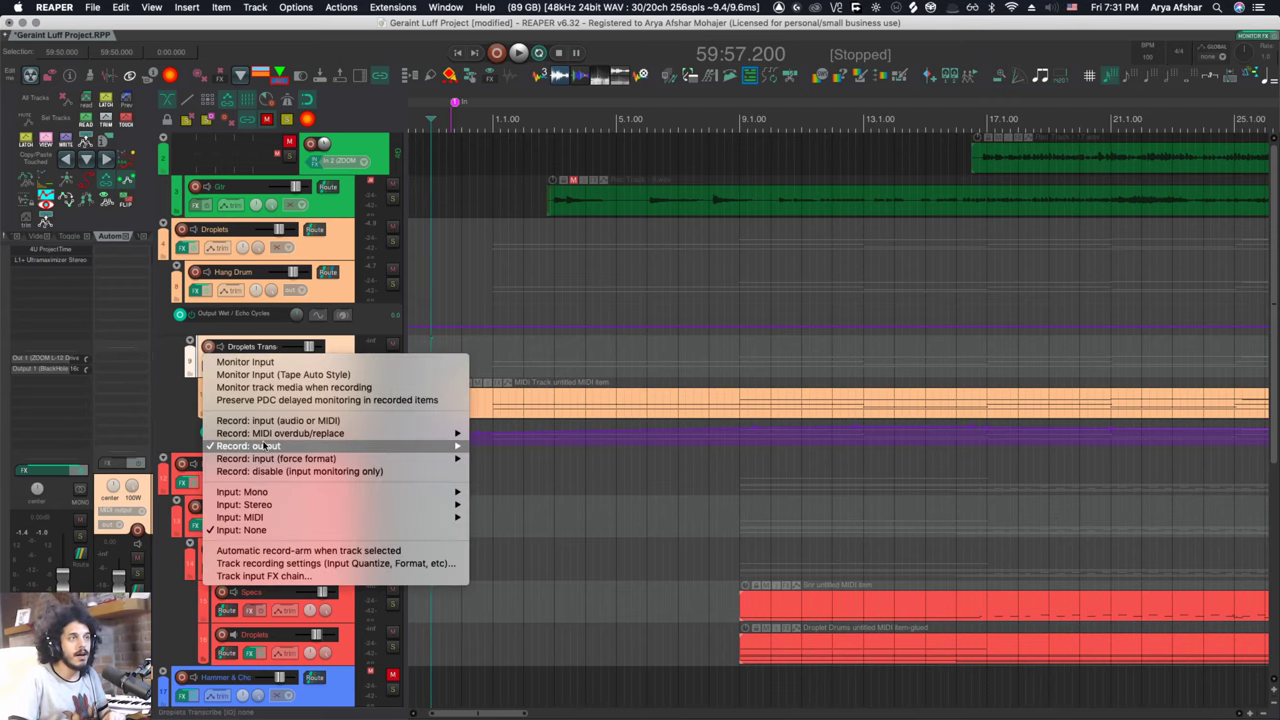
mouse_move(265, 446)
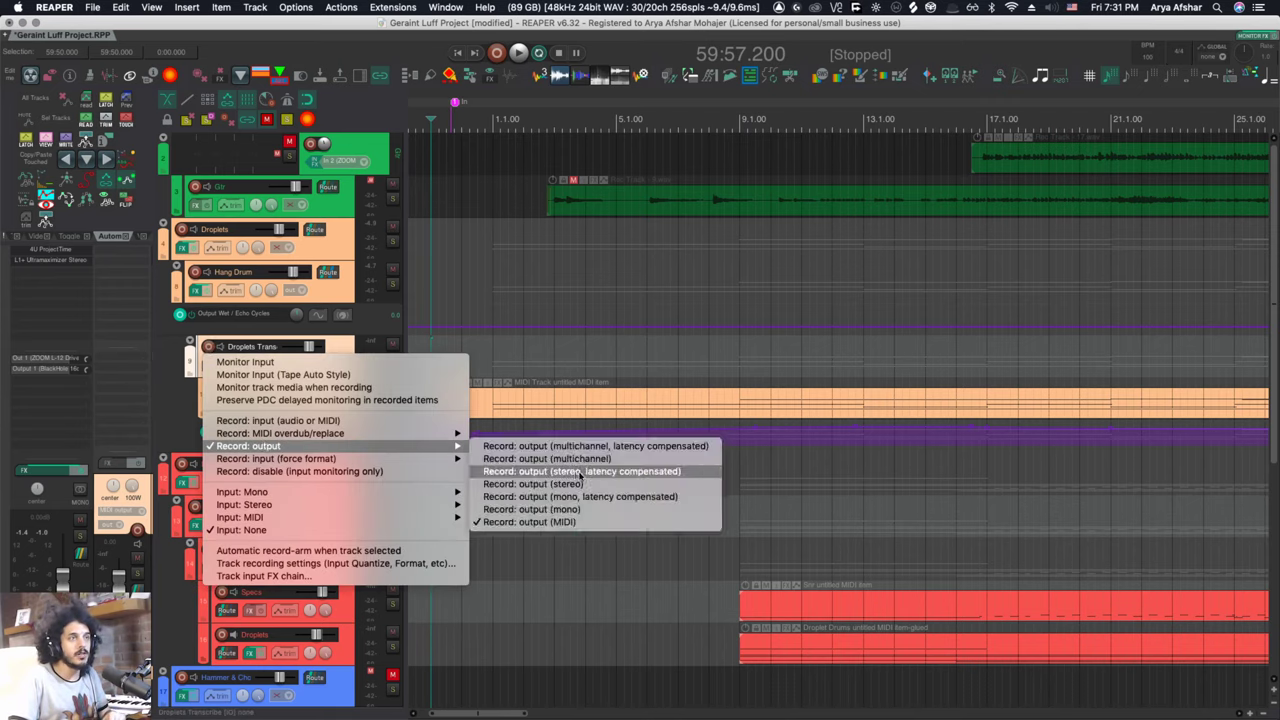
left_click(533, 522)
key("super+r")
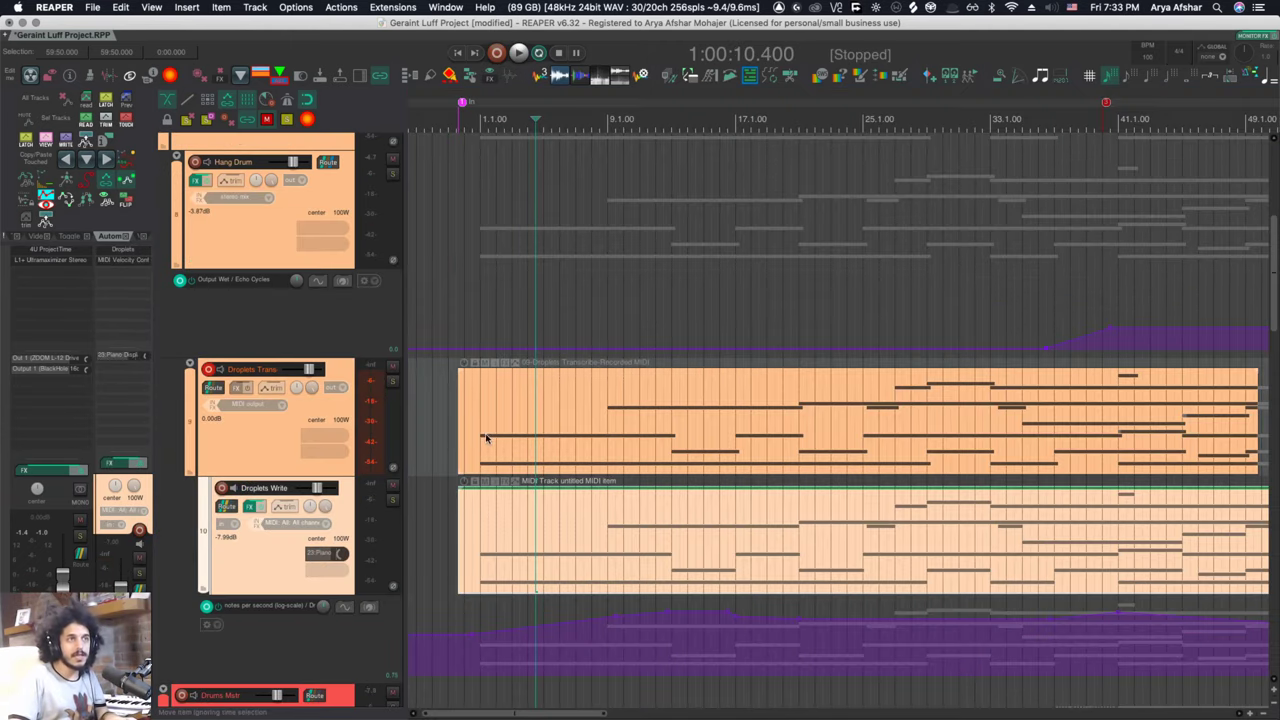
Show the recorded Droplets Transcribe item and the source MIDI item in inline editors and compare their notes.
left_click_drag(493, 439, 556, 530)
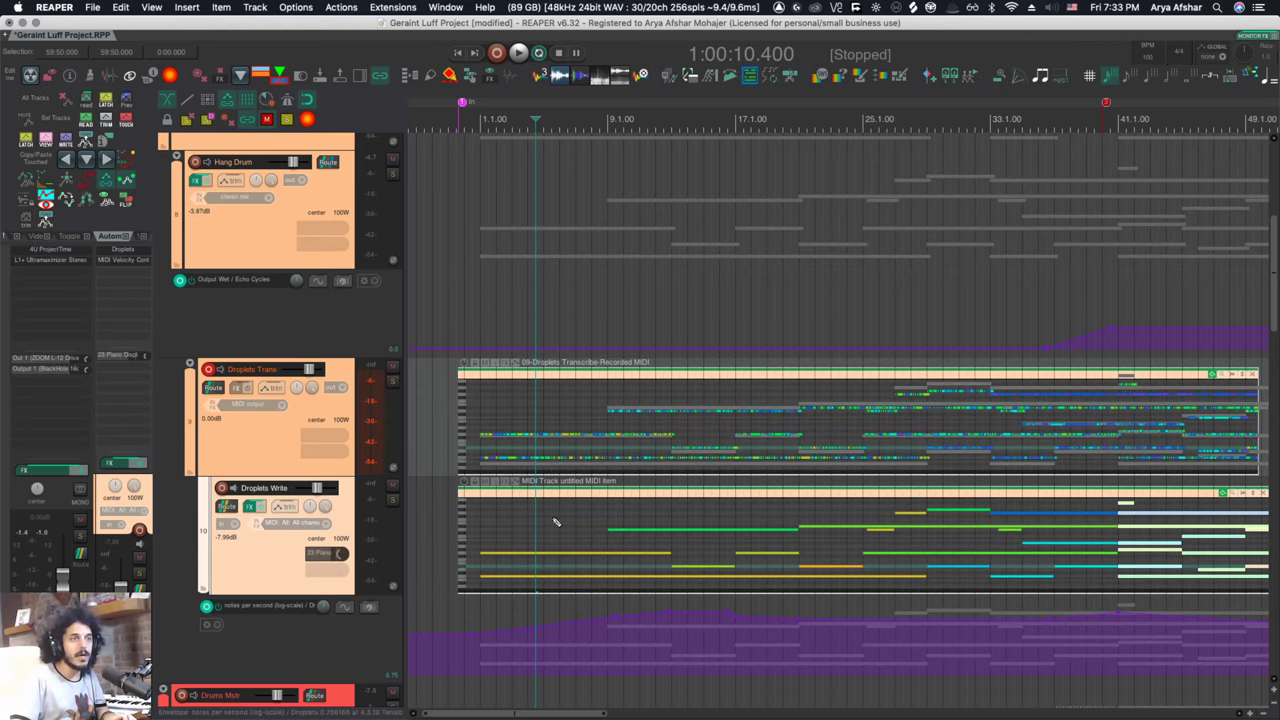
scroll(507, 445, "up", 1)
scroll(505, 445, "up", 3)
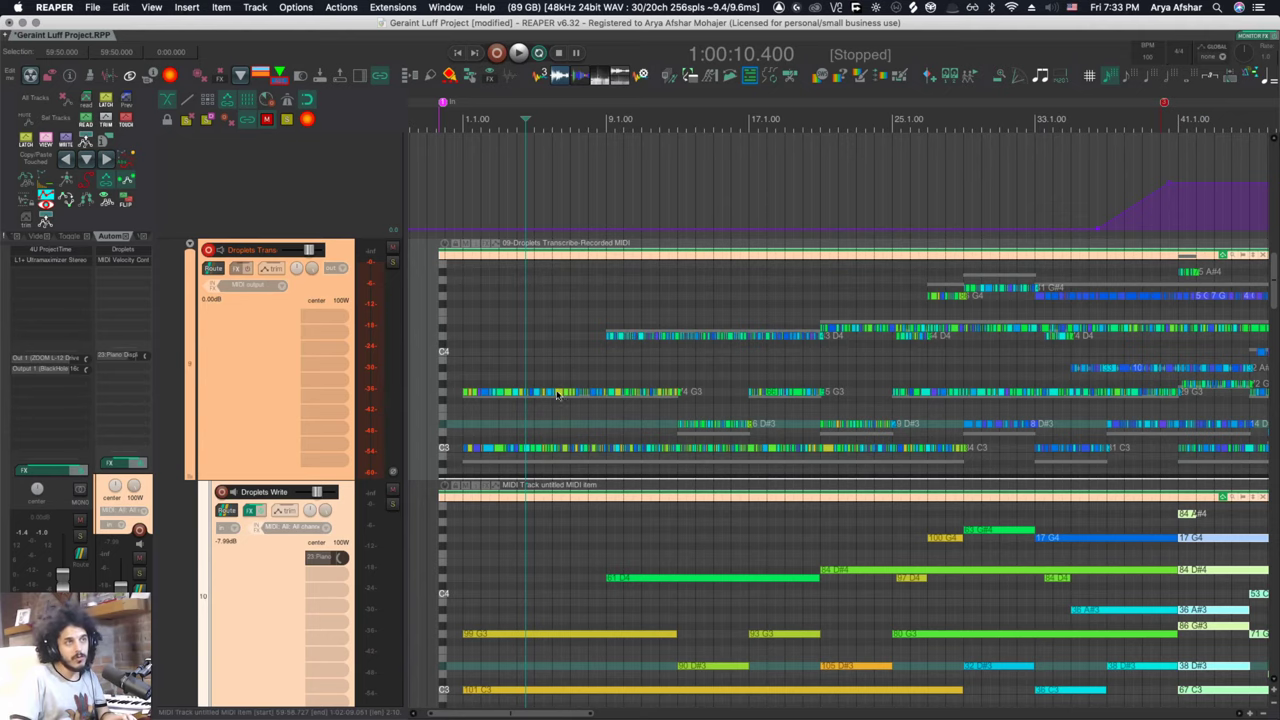
scroll(493, 398, "up", 3)
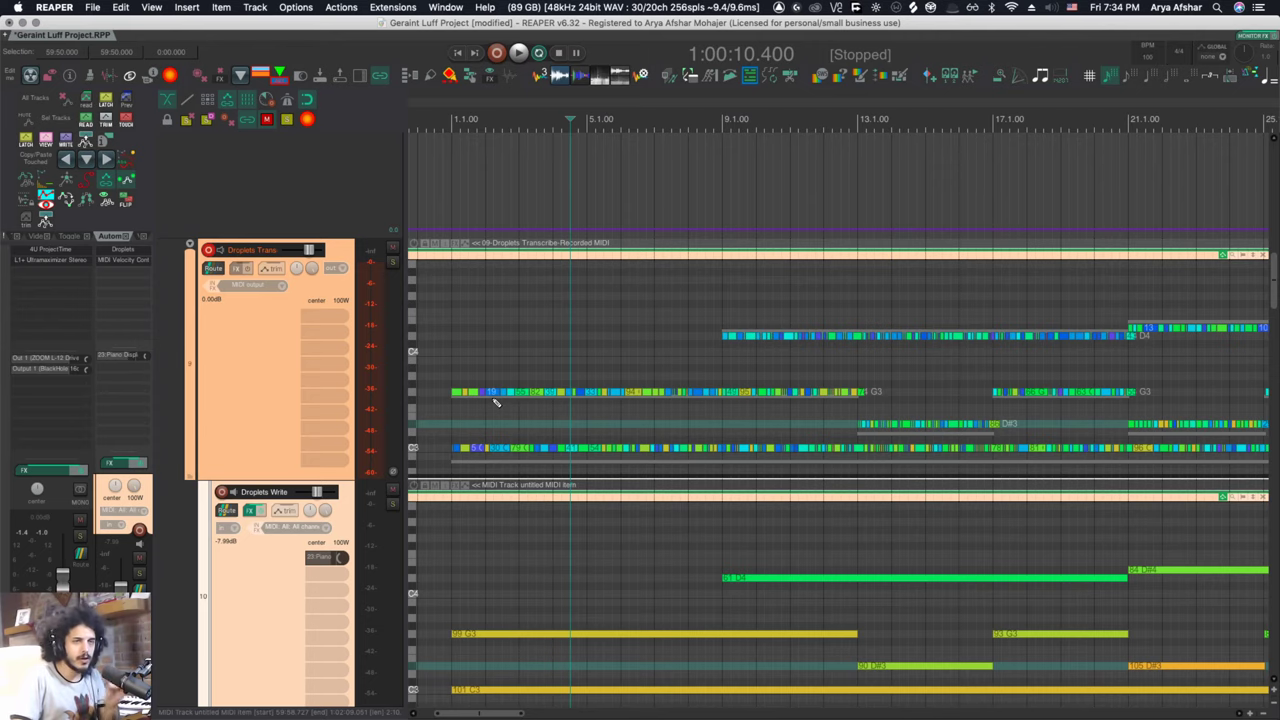
scroll(508, 417, "down", 2)
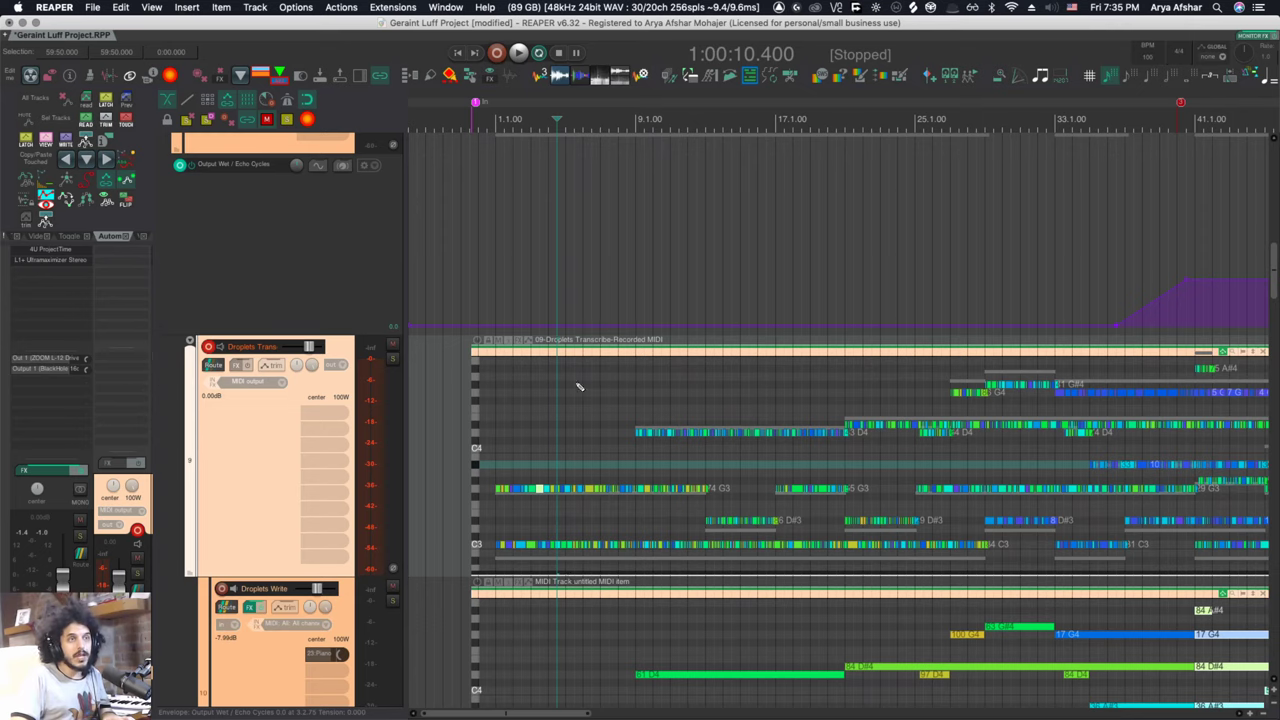
Mute the Droplets Write track and select it.
left_click(394, 586)
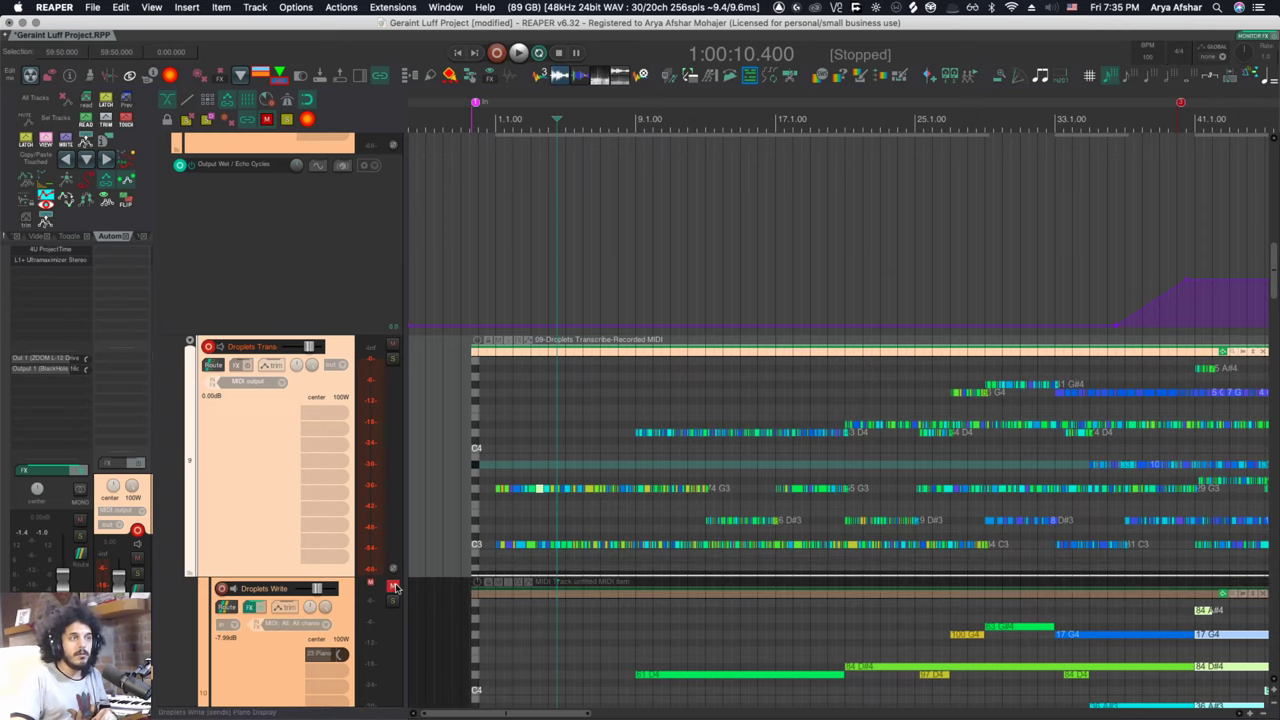
left_click(290, 628)
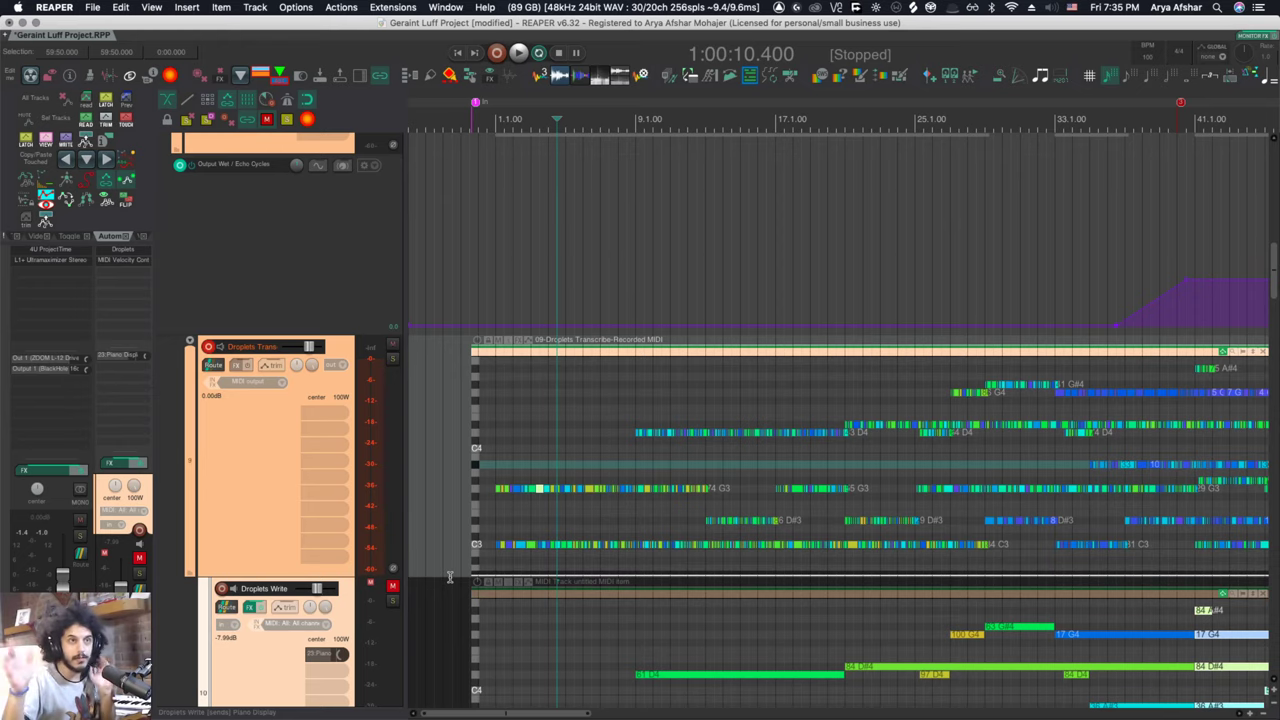
Review the Ample Percussion Cloudrum and Echo Cycles plug-ins in the Hang Drum track's FX chain.
key("Page_Down")
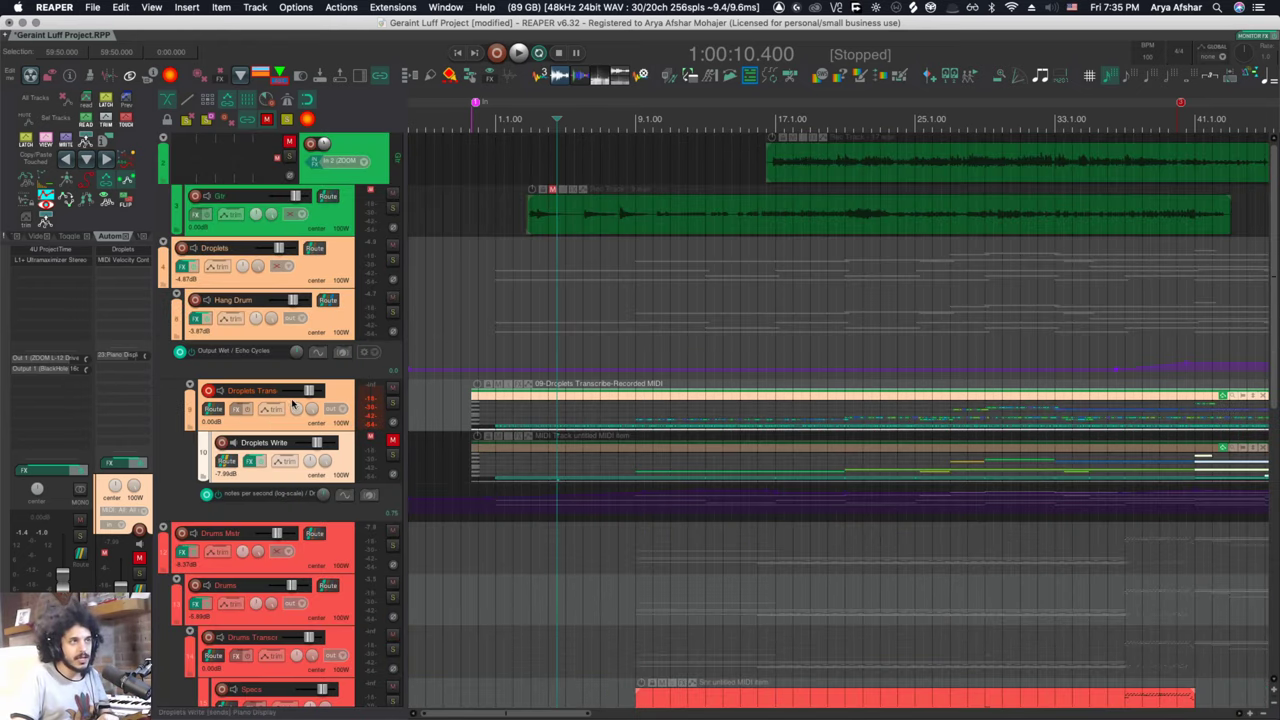
left_click(198, 318)
left_click(450, 101)
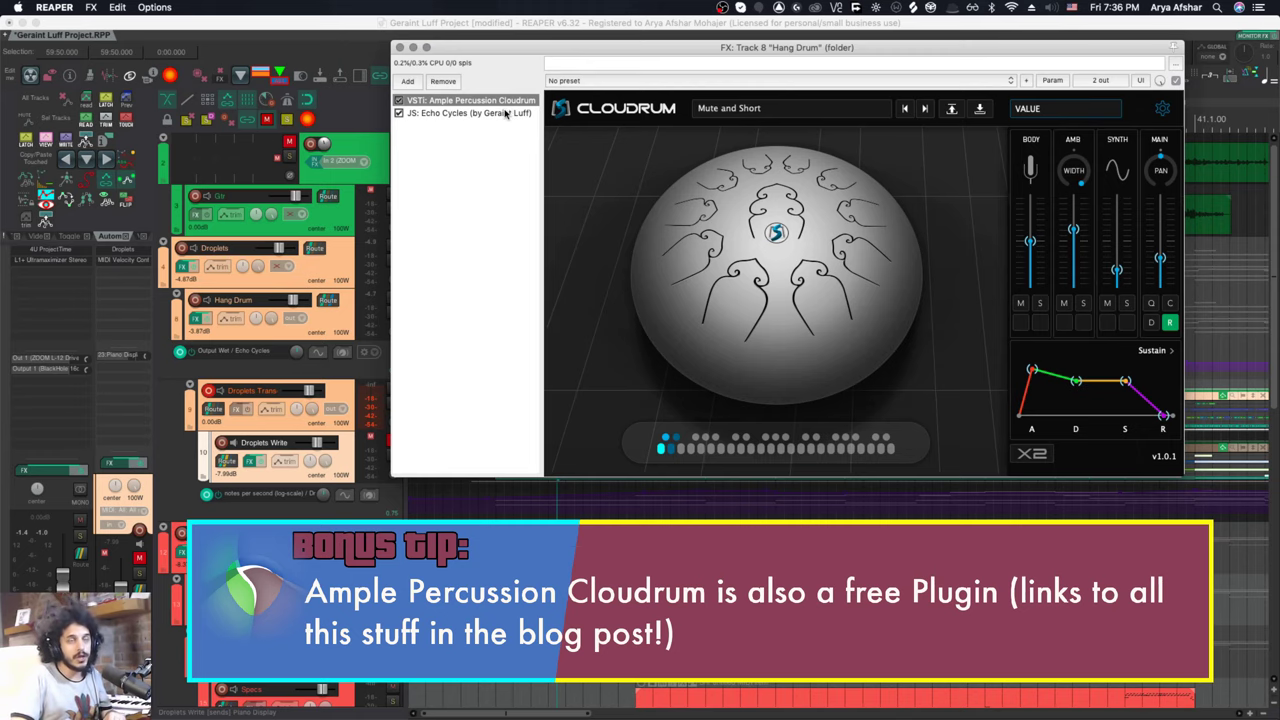
left_click(490, 113)
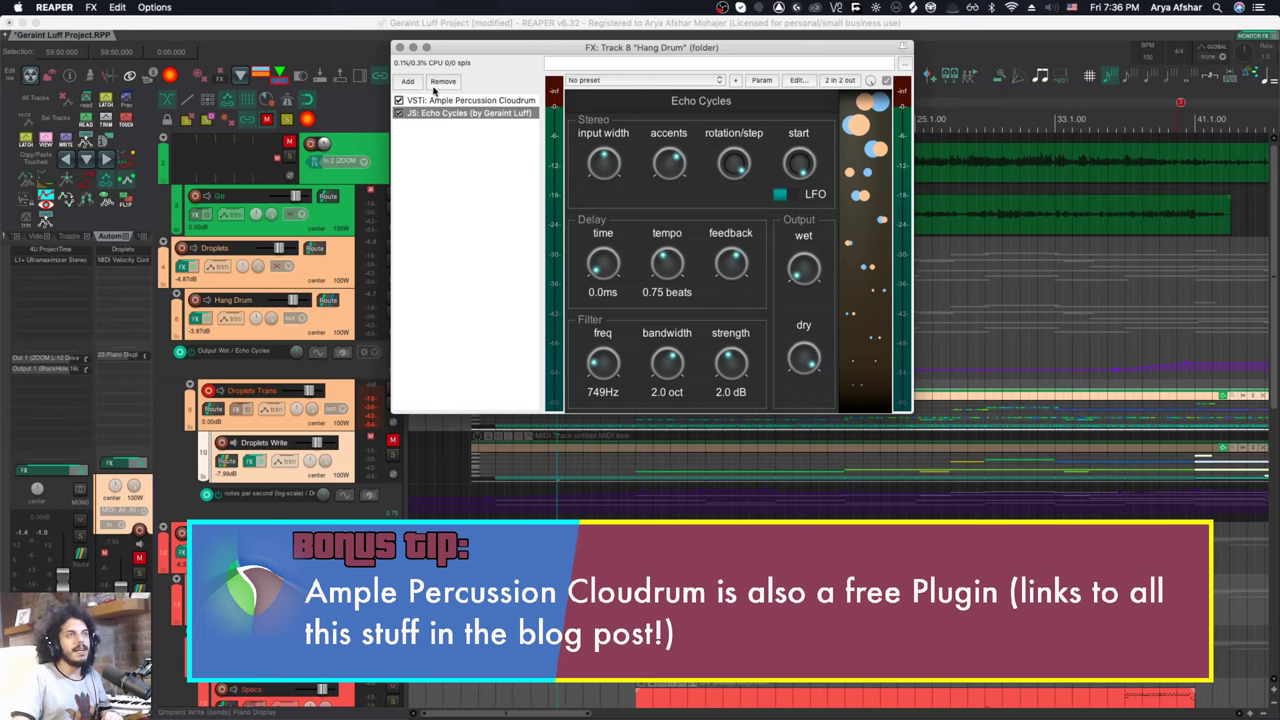
left_click(399, 47)
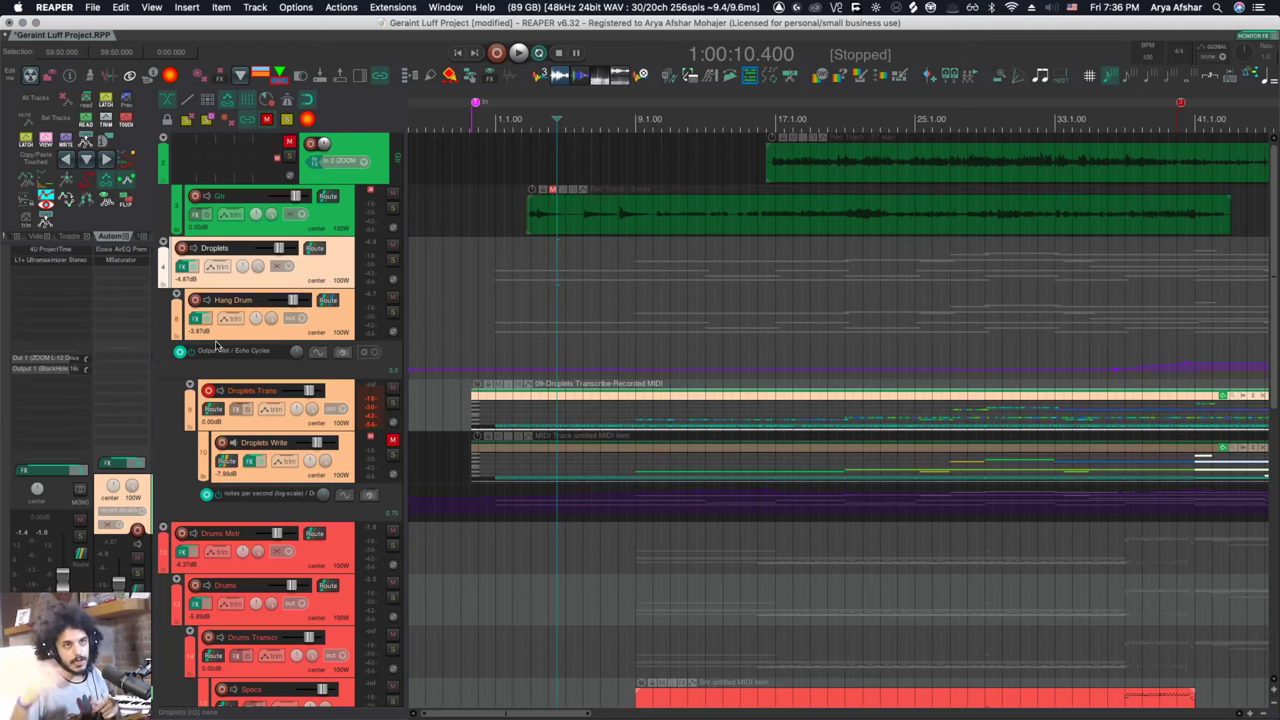
Open the Droplet Drums and Snr MIDI items in inline editors on the Droplets and Specs drum tracks.
scroll(419, 418, "down", 5)
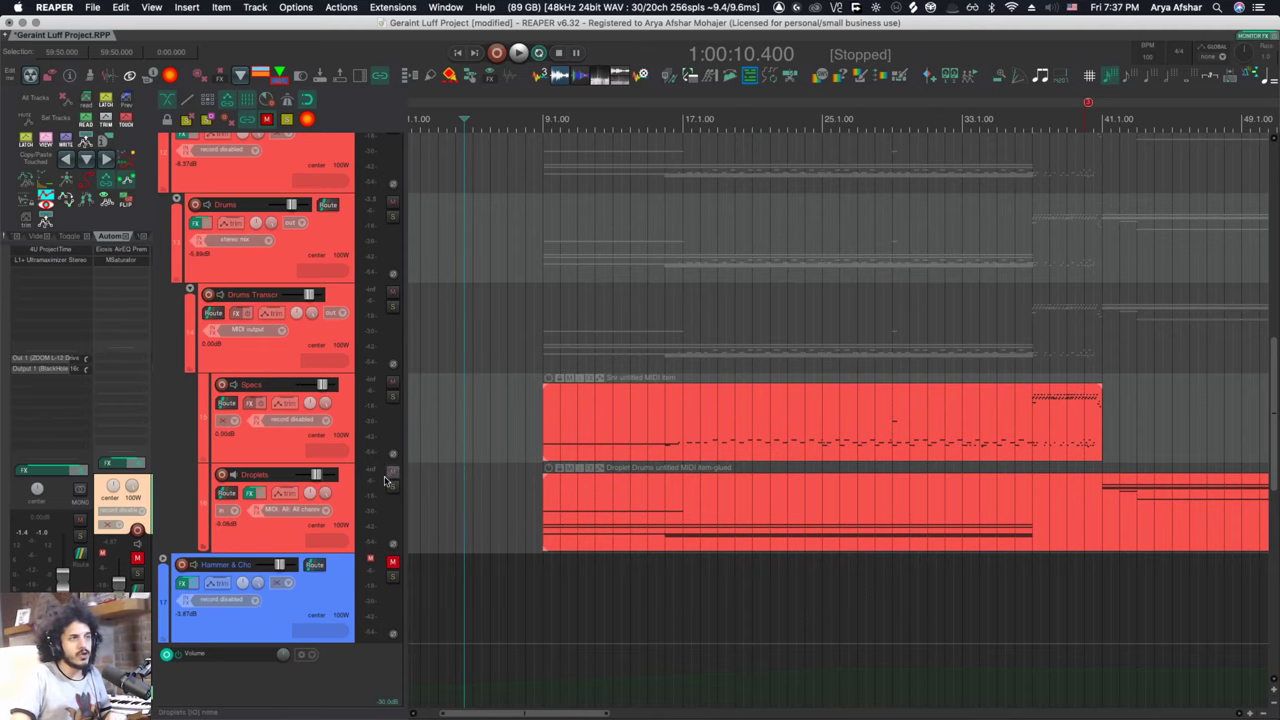
left_click(270, 530)
double_click(571, 522)
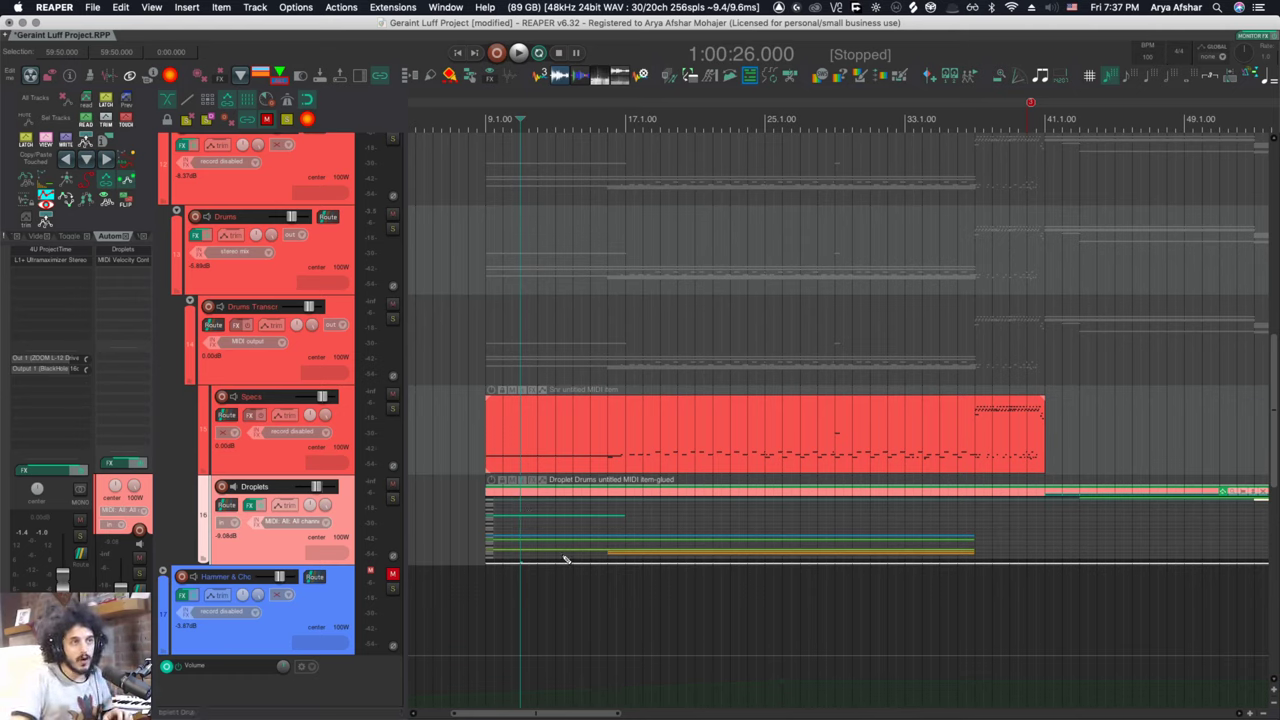
double_click(630, 440)
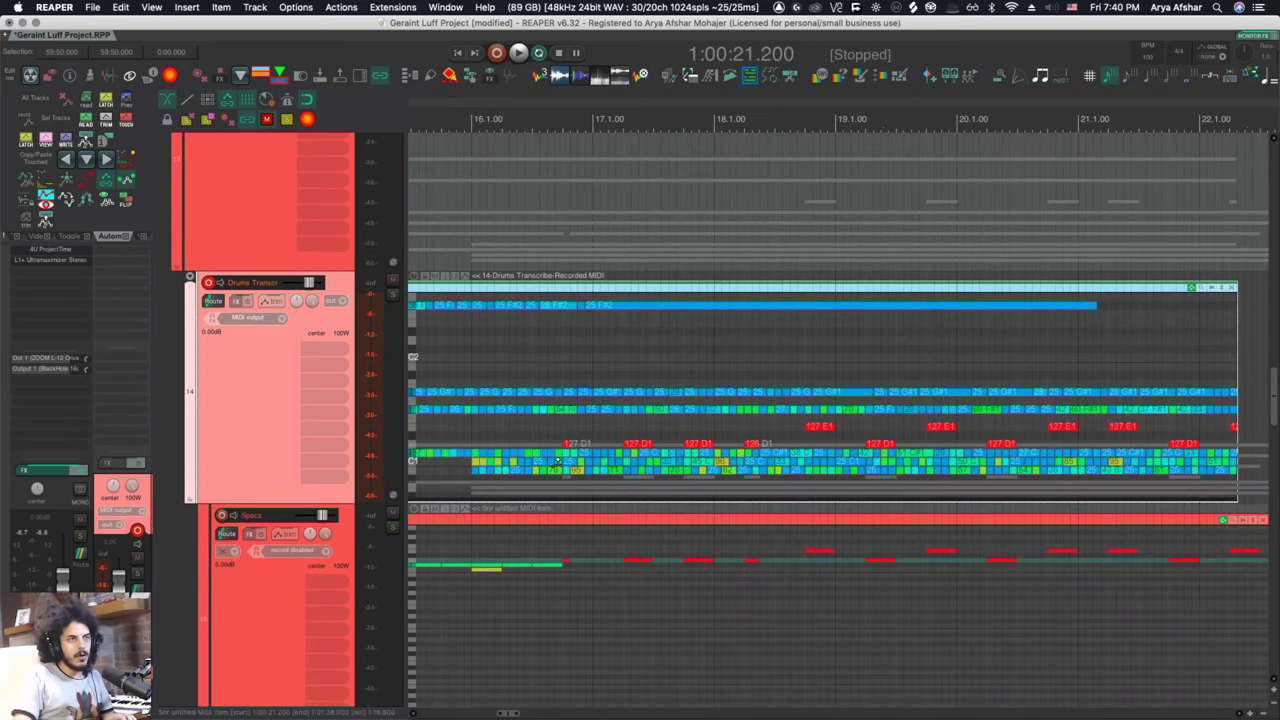
Examine the notes of the recorded Drums Transcribe item from bar 16 to bar 19.
scroll(615, 470, "left", 4)
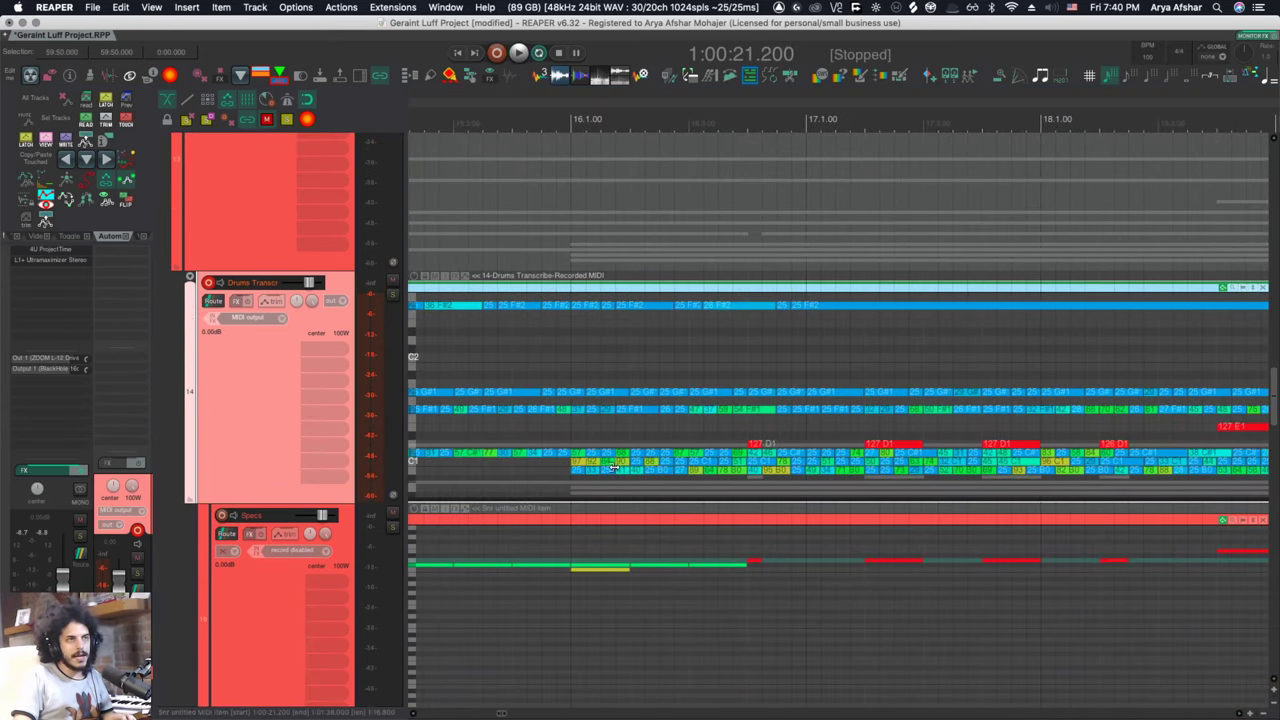
scroll(614, 474, "right", 1)
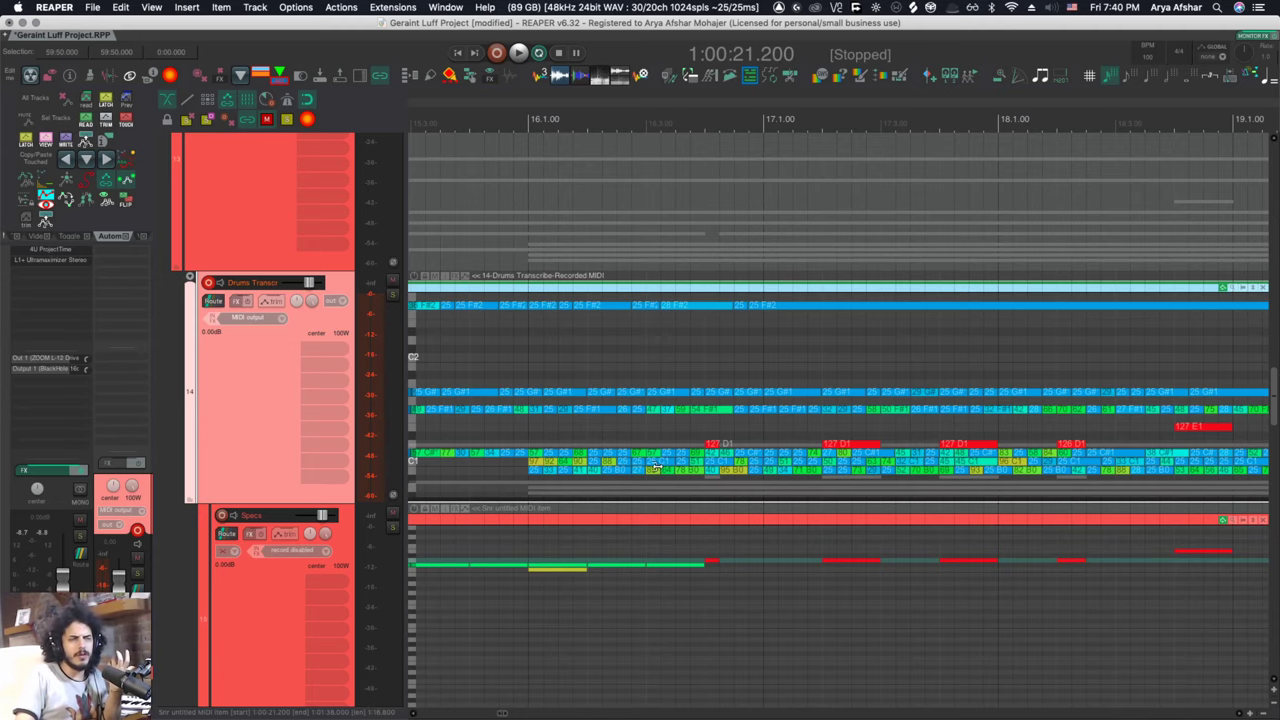
scroll(550, 468, "right", 2)
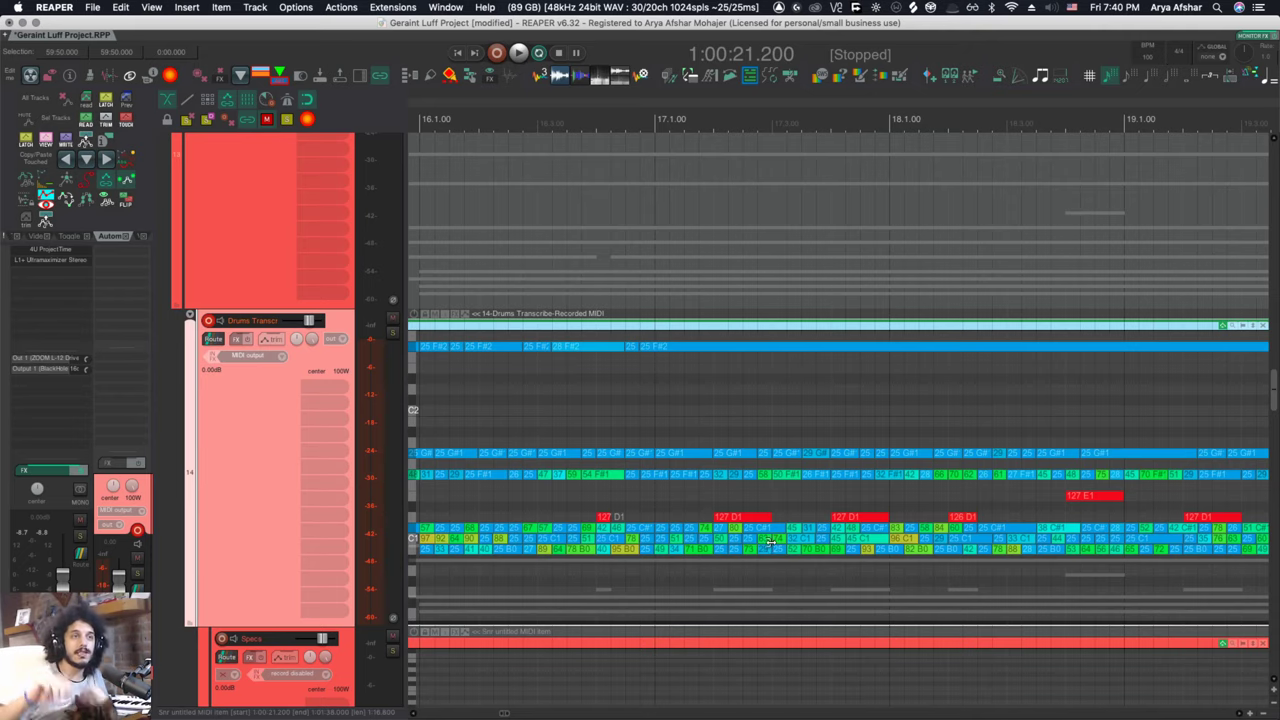
scroll(752, 530, "right", 1)
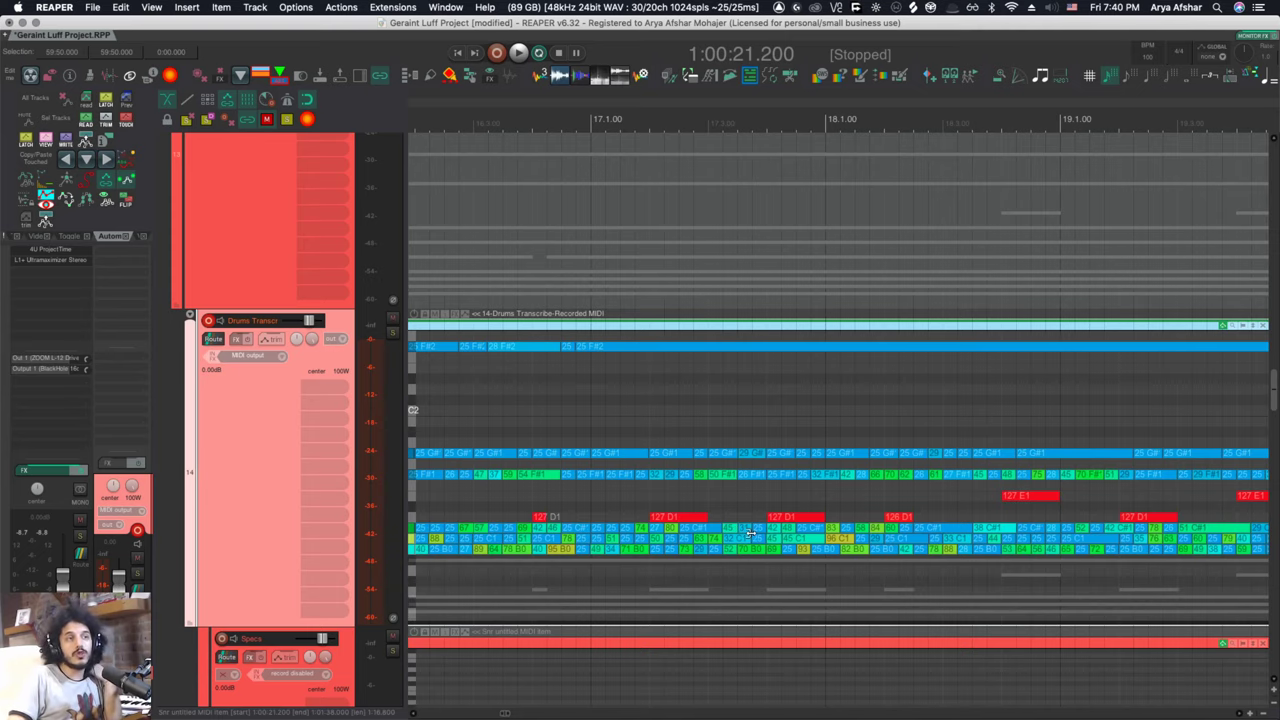
Open the Drums Transcribe recording in the MIDI editor and draw a rising velocity ramp from about 6 across bars 9 to 13.
left_click(752, 551)
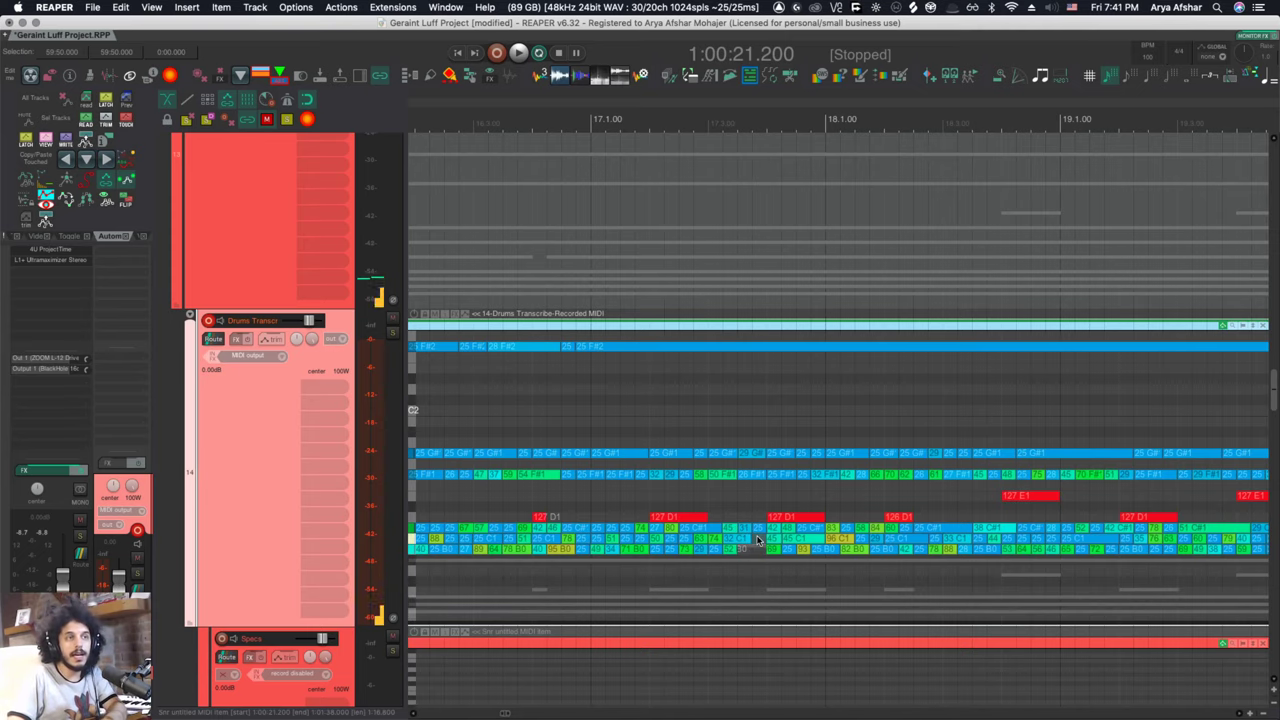
double_click(758, 540)
left_click_drag(822, 627, 330, 665)
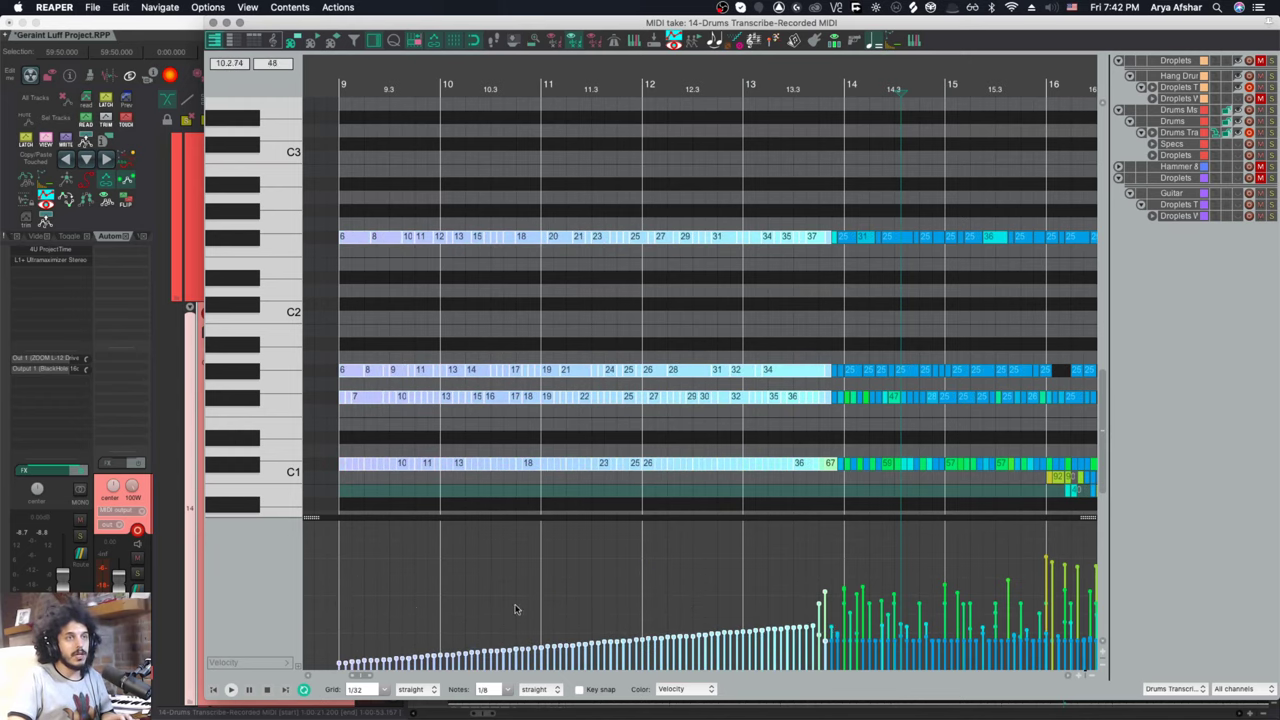
scroll(515, 609, "down", 5)
key("Escape")
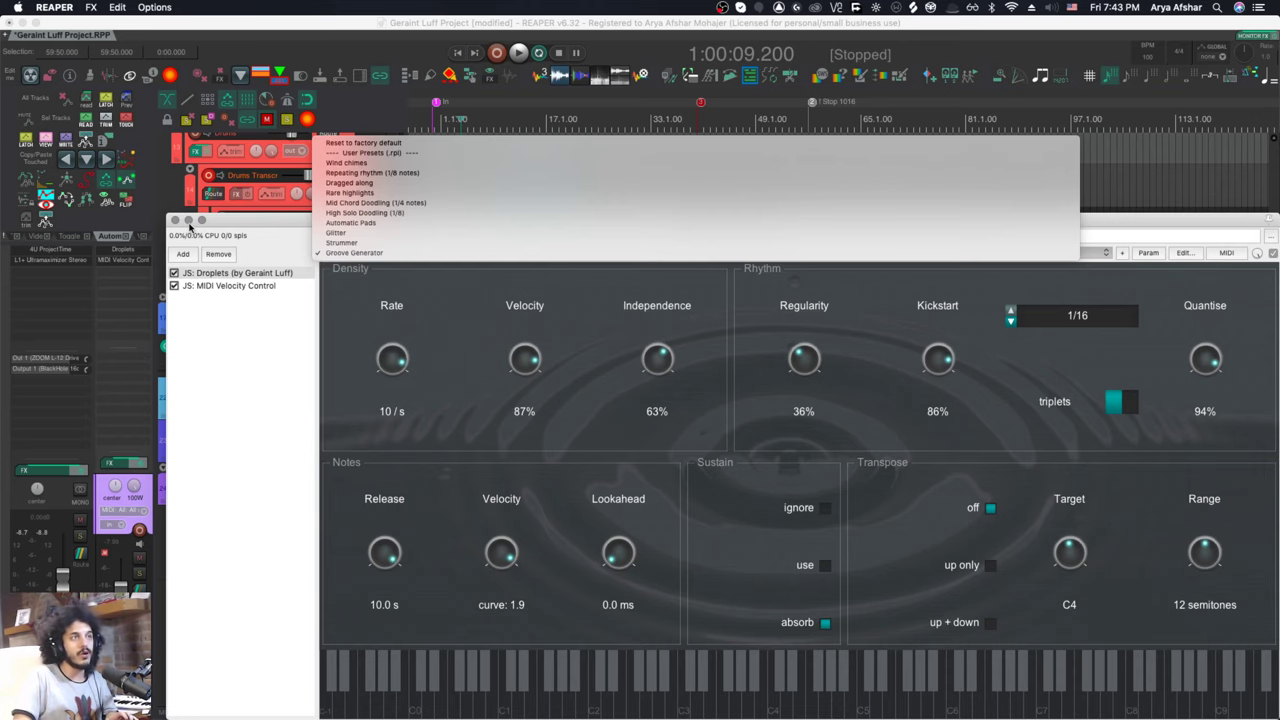
Close the Droplets plug-in window and view the chord notes and pedal data of the Droplets Write item in the MIDI editor.
left_click(190, 224)
left_click(188, 219)
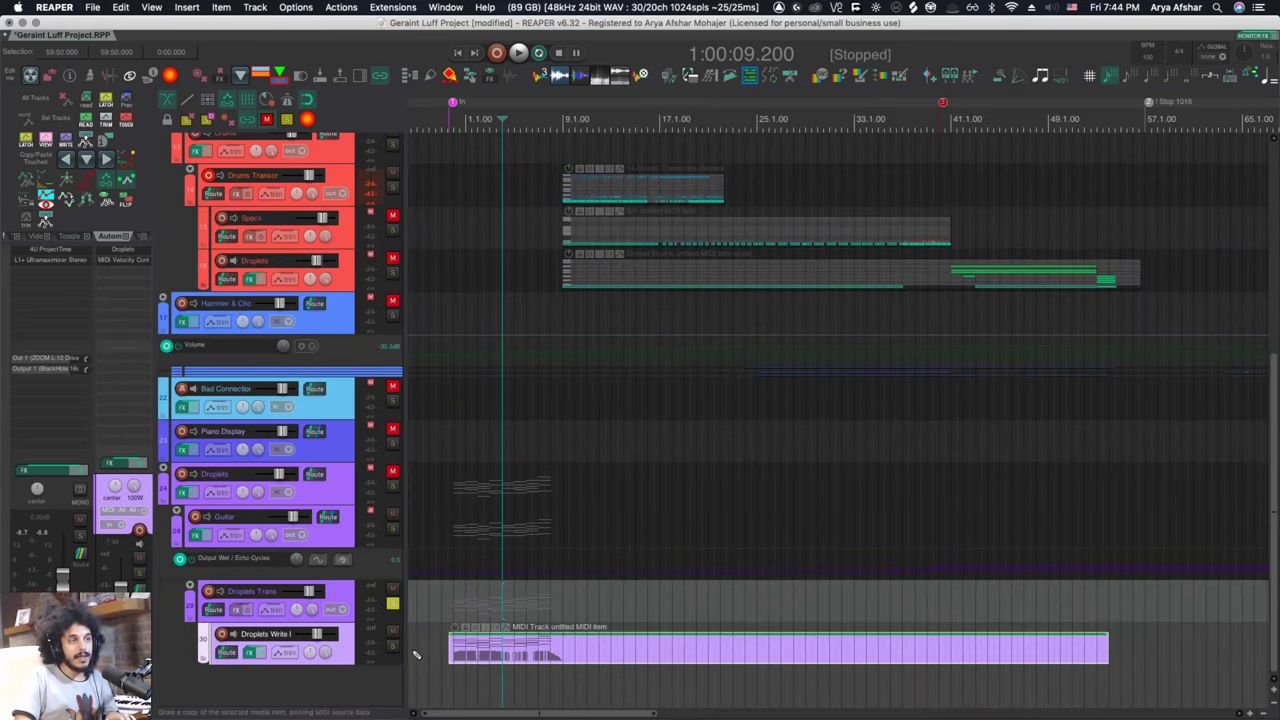
double_click(466, 652)
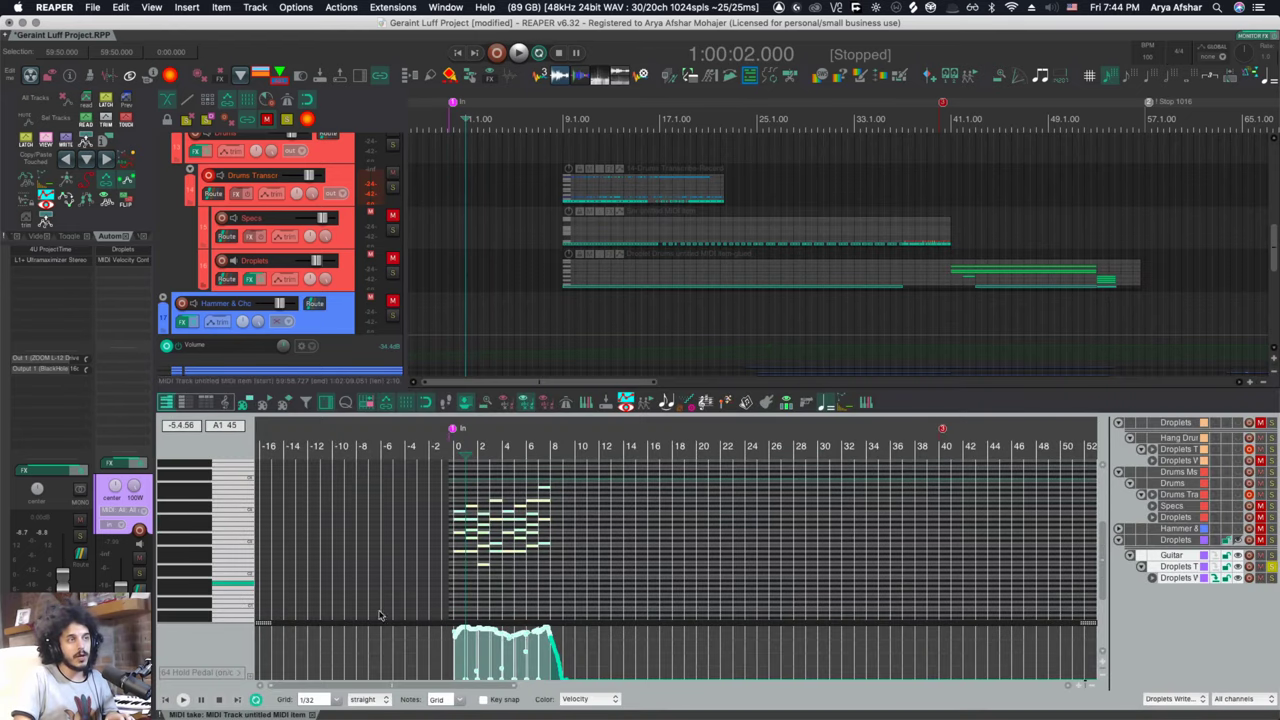
key("Escape")
Show the Droplets plug-in of the Droplets Write track and play its chords from the start through the Strummer preset.
key("f")
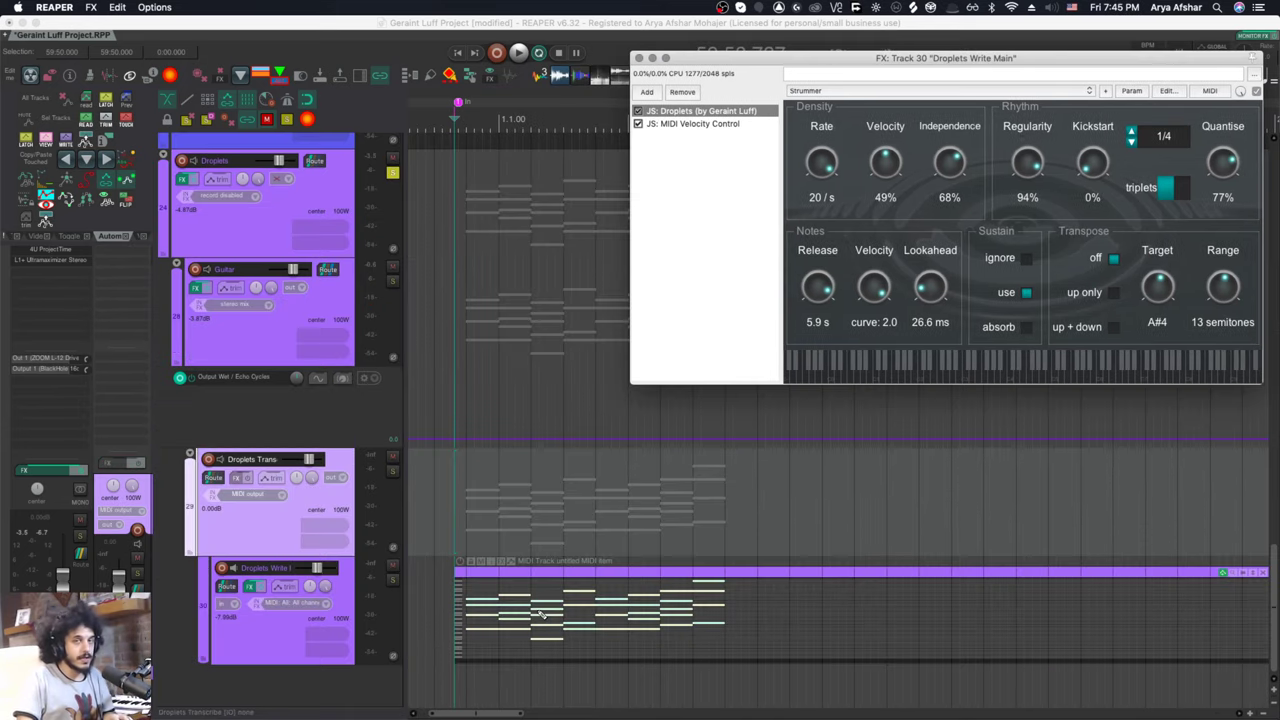
key("space")
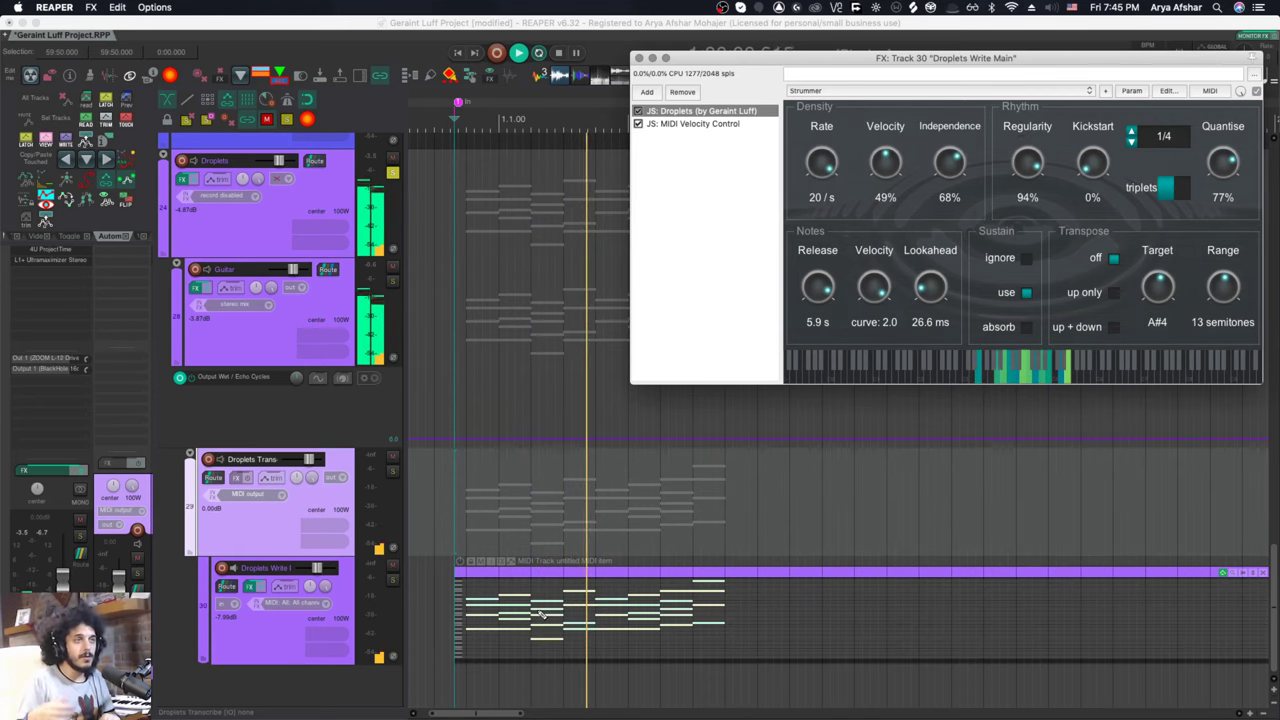
key("space")
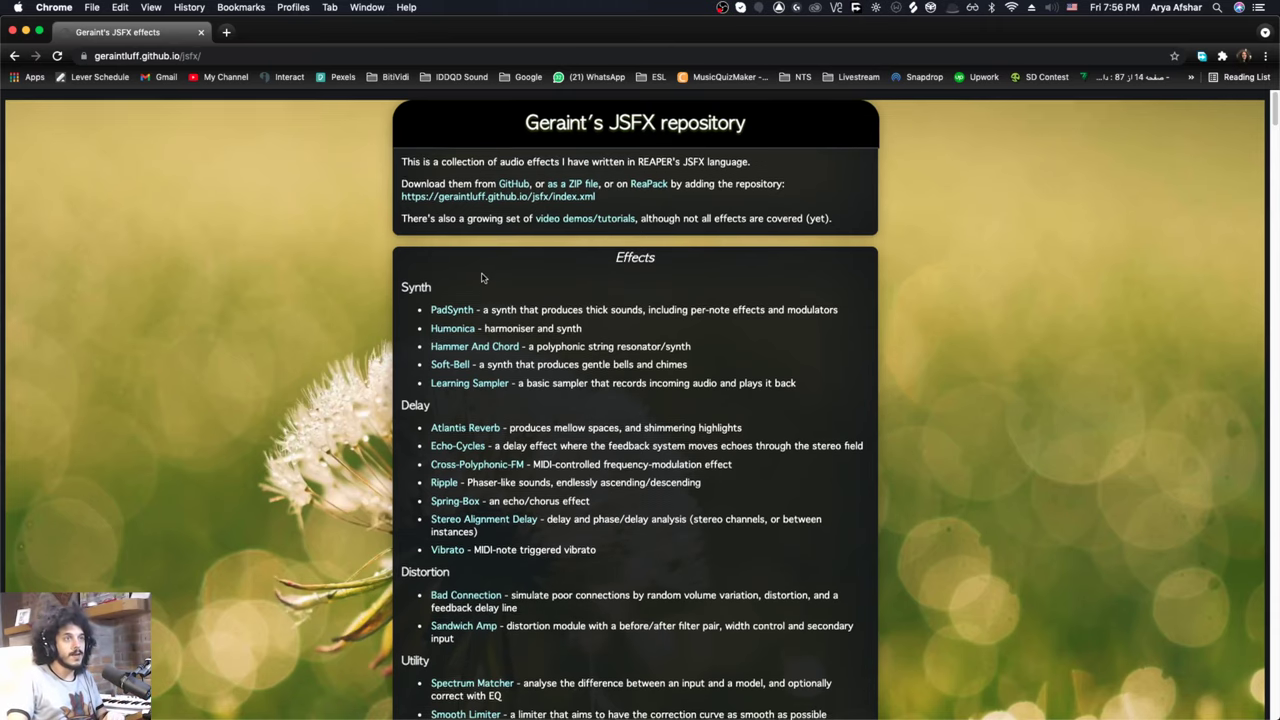
scroll(505, 276, "down", 2)
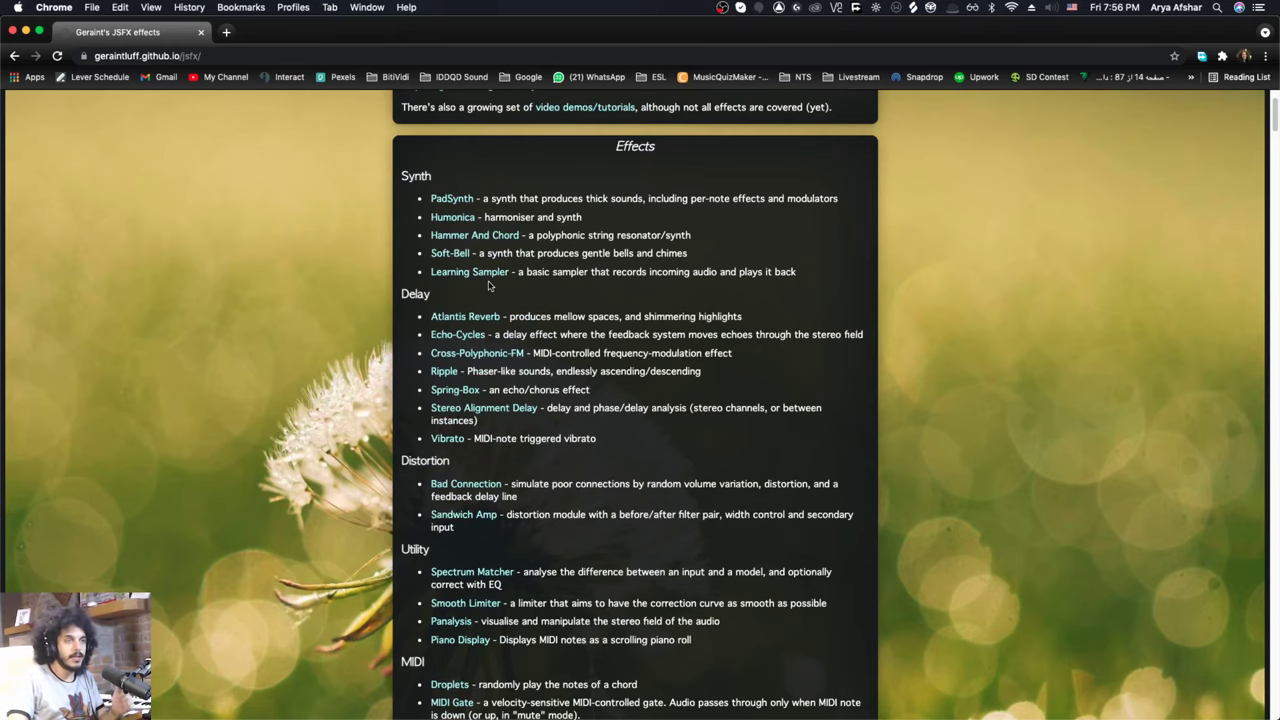
scroll(491, 286, "up", 2)
left_click_drag(402, 198, 605, 200)
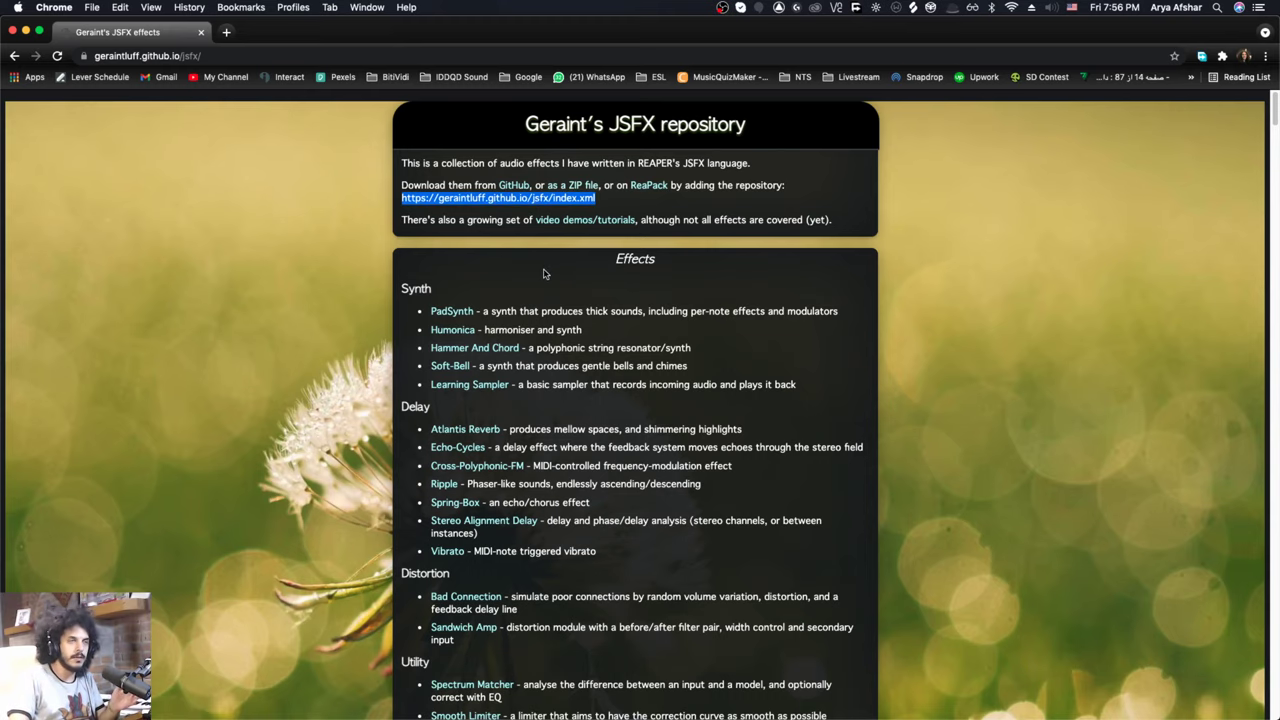
Review the effect list and the plug-in descriptions further down the page, from Humonica and Hammer And Chord to Learning Sampler.
scroll(545, 285, "down", 15)
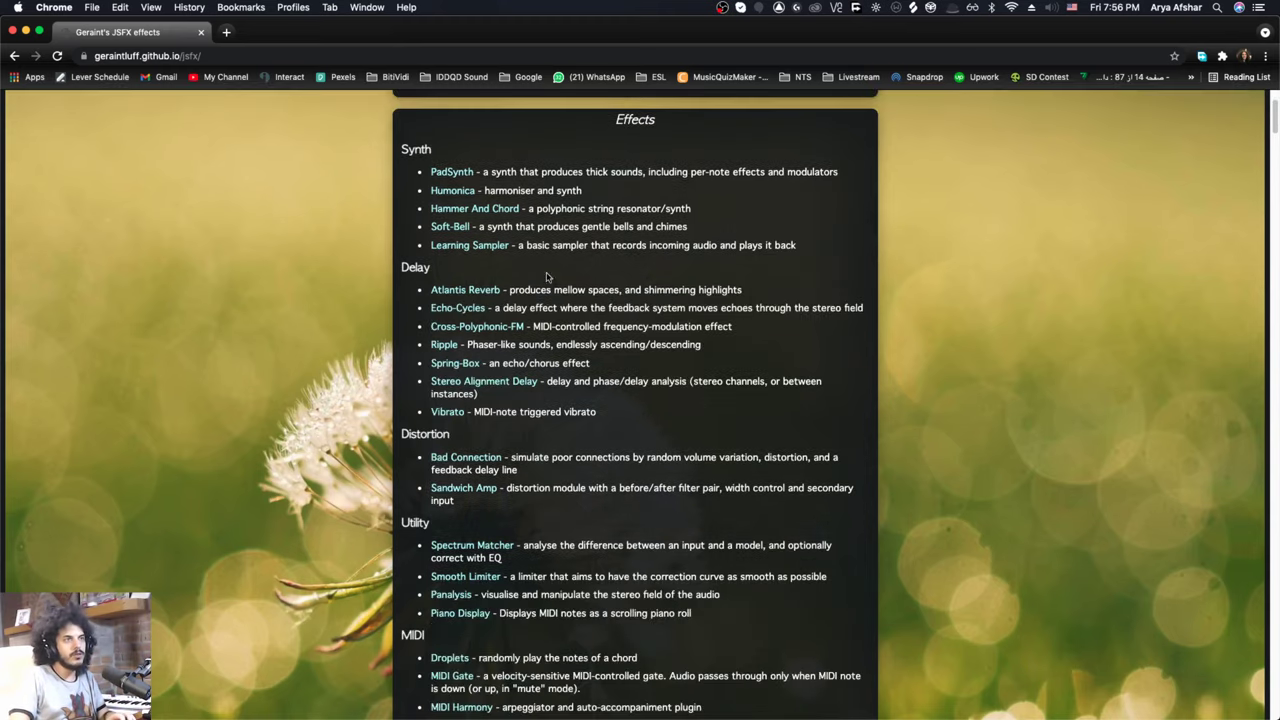
scroll(540, 302, "down", 12)
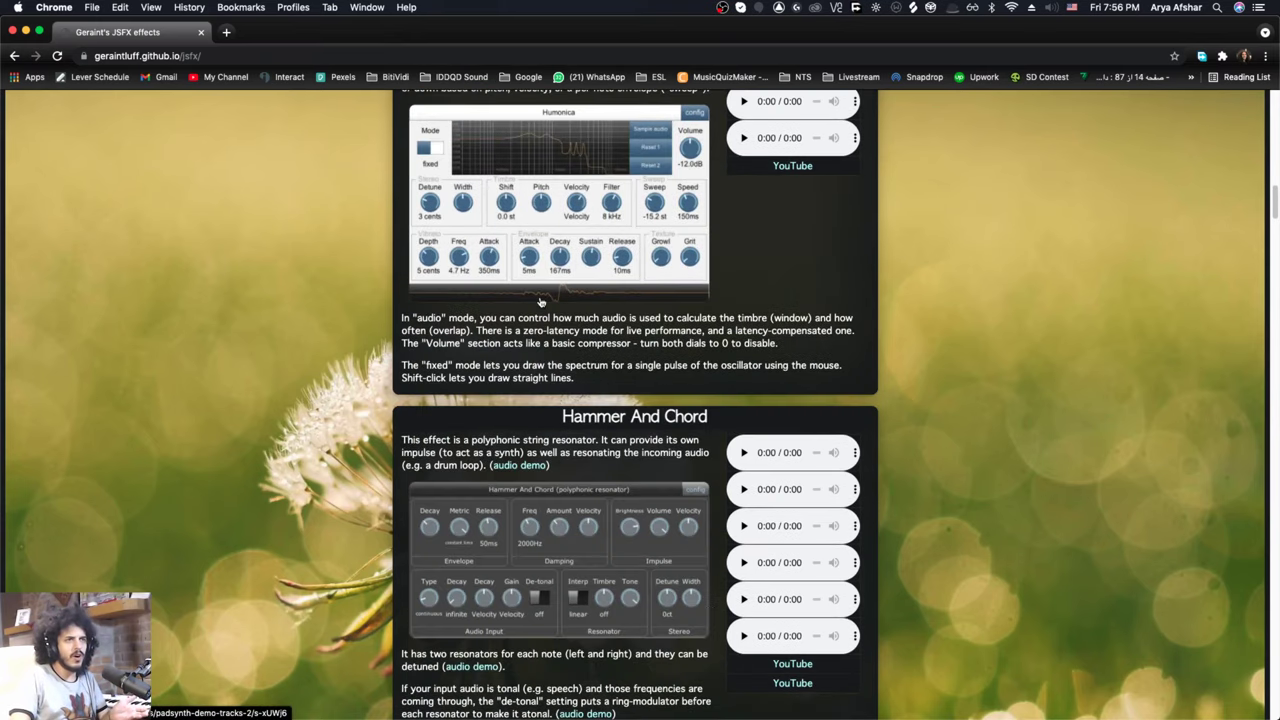
scroll(540, 300, "down", 2)
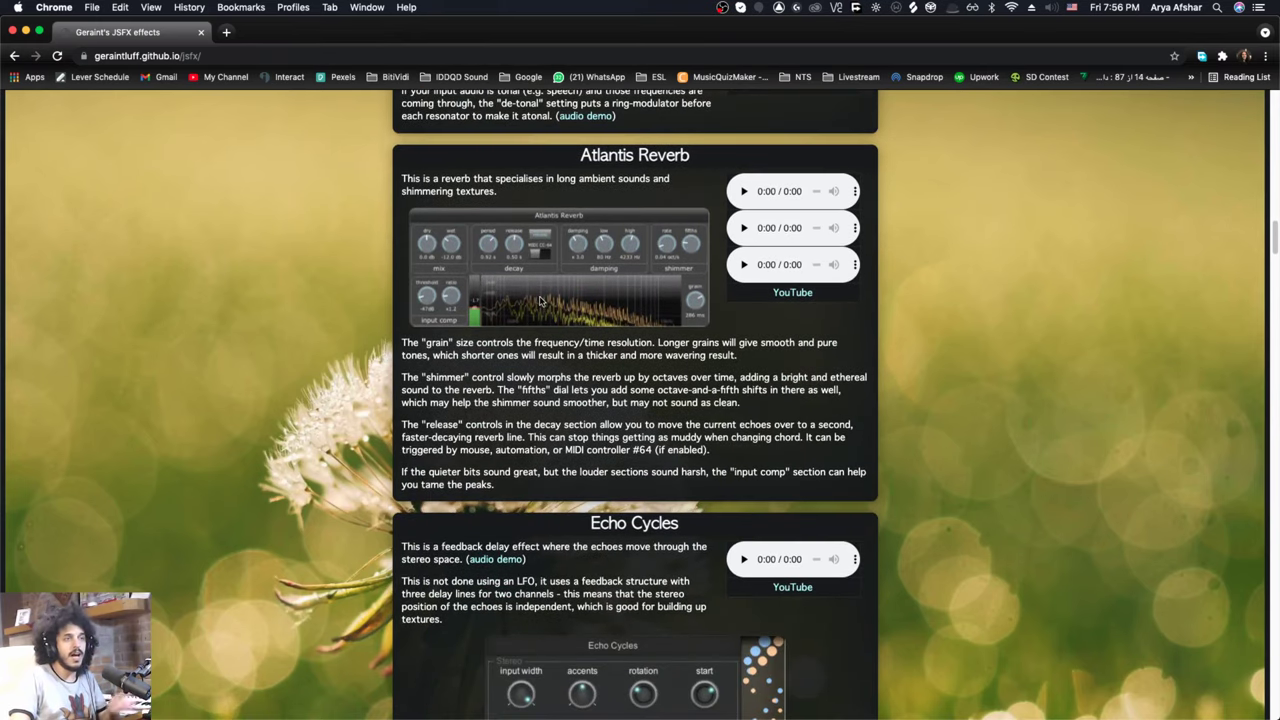
scroll(540, 300, "down", 20)
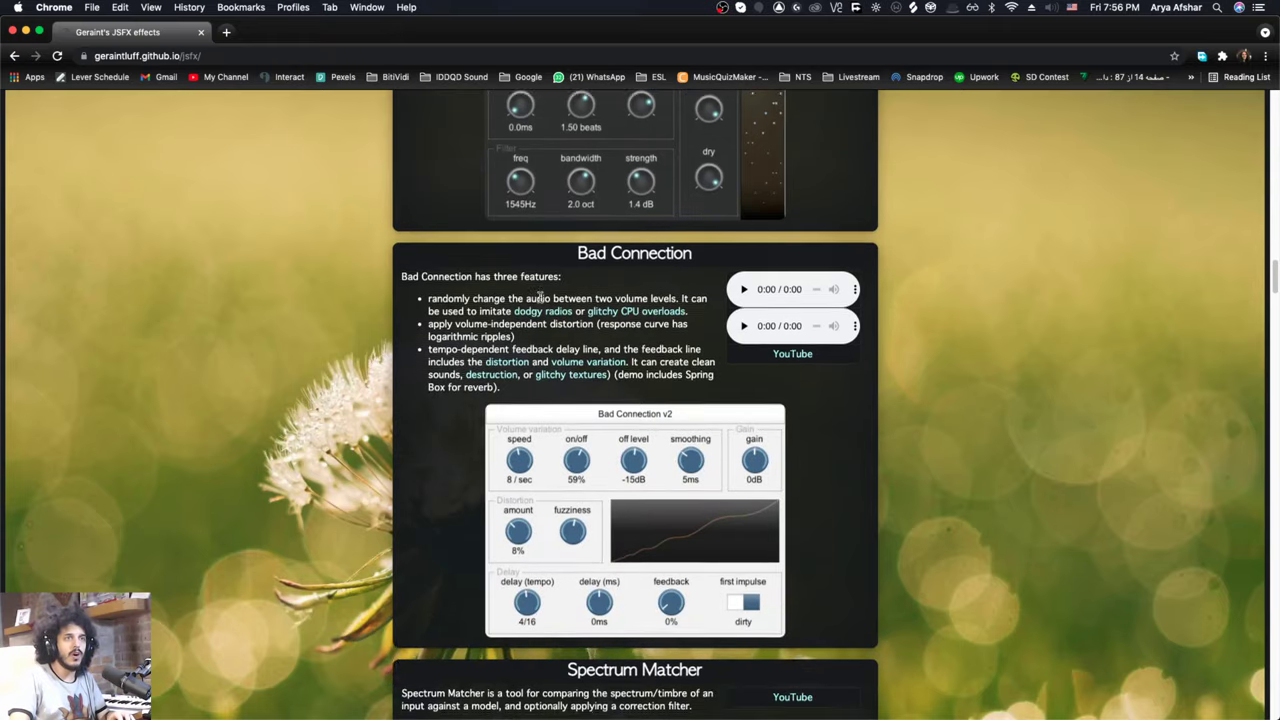
scroll(540, 298, "down", 20)
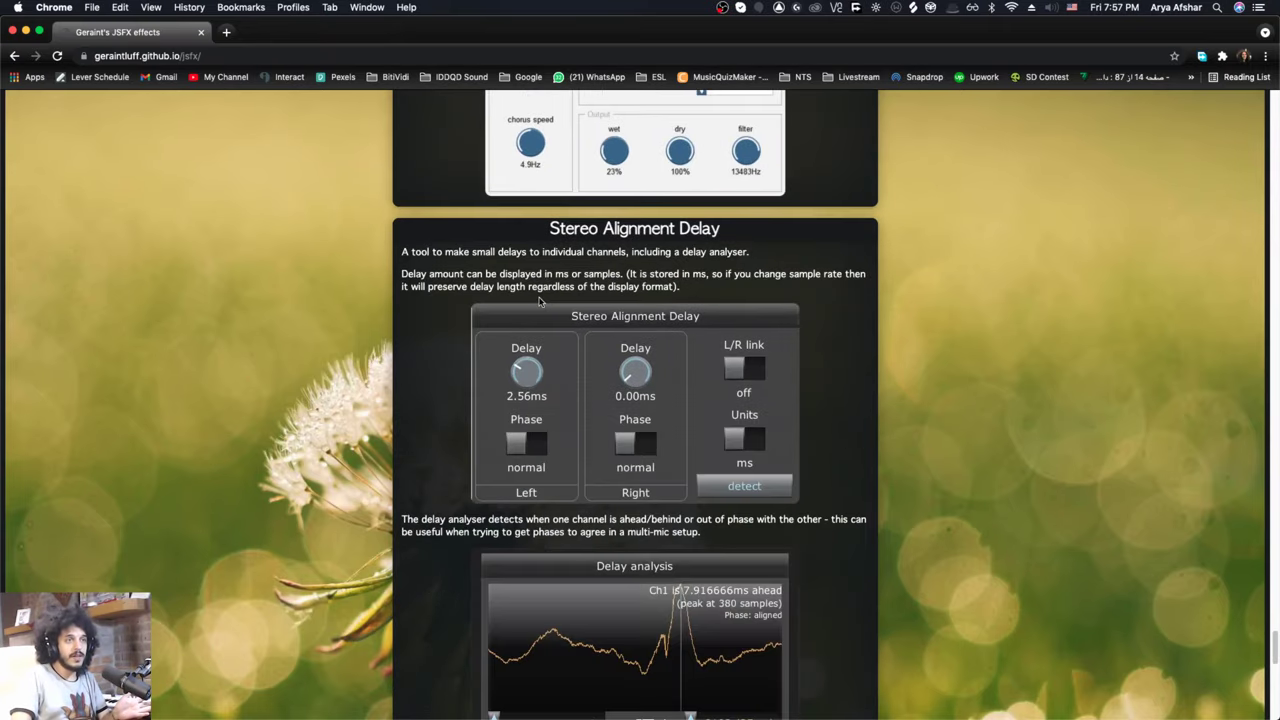
scroll(540, 300, "down", 20)
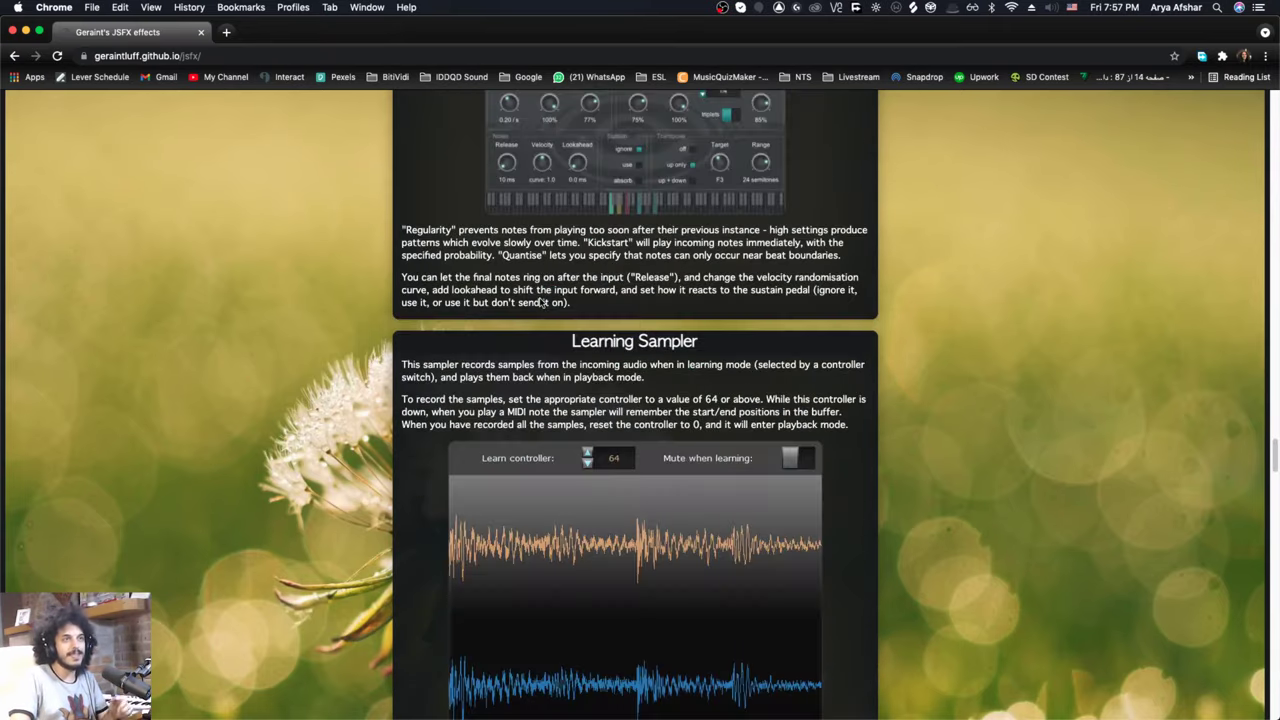
scroll(540, 302, "down", 10)
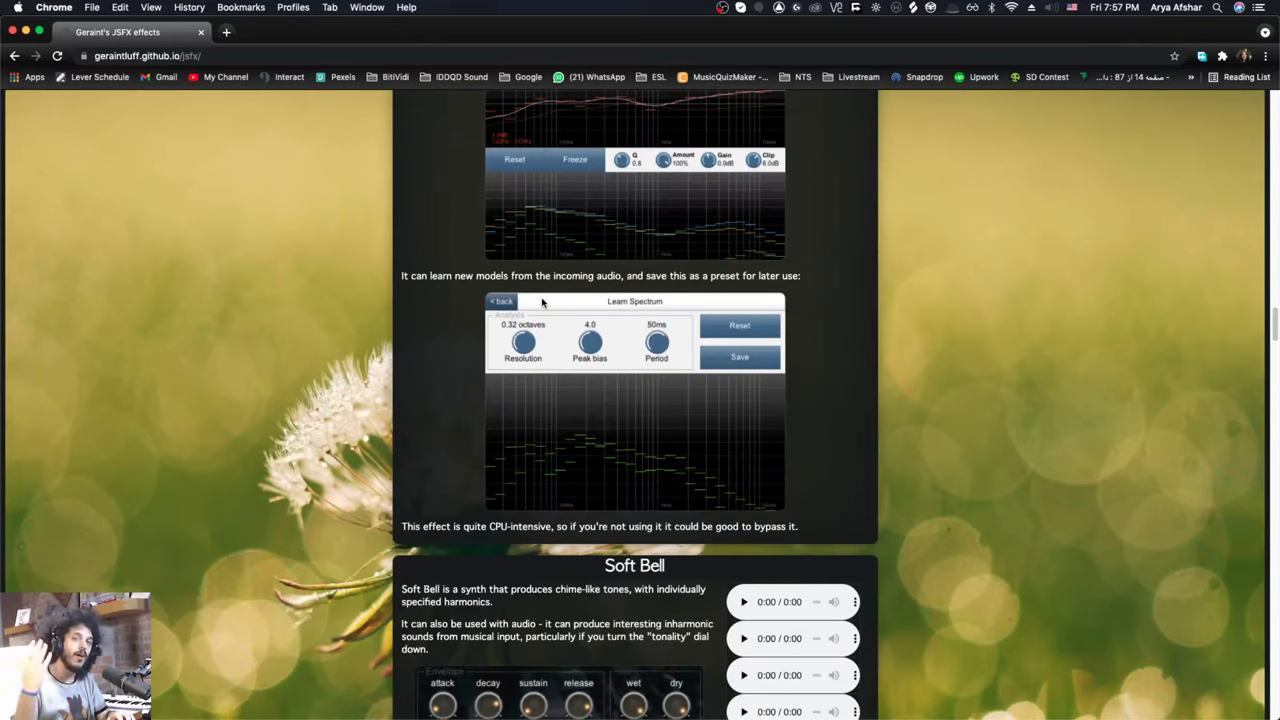
Return to the PadSynth section near the start of the page and locate its YouTube demo link.
scroll(542, 302, "up", 20)
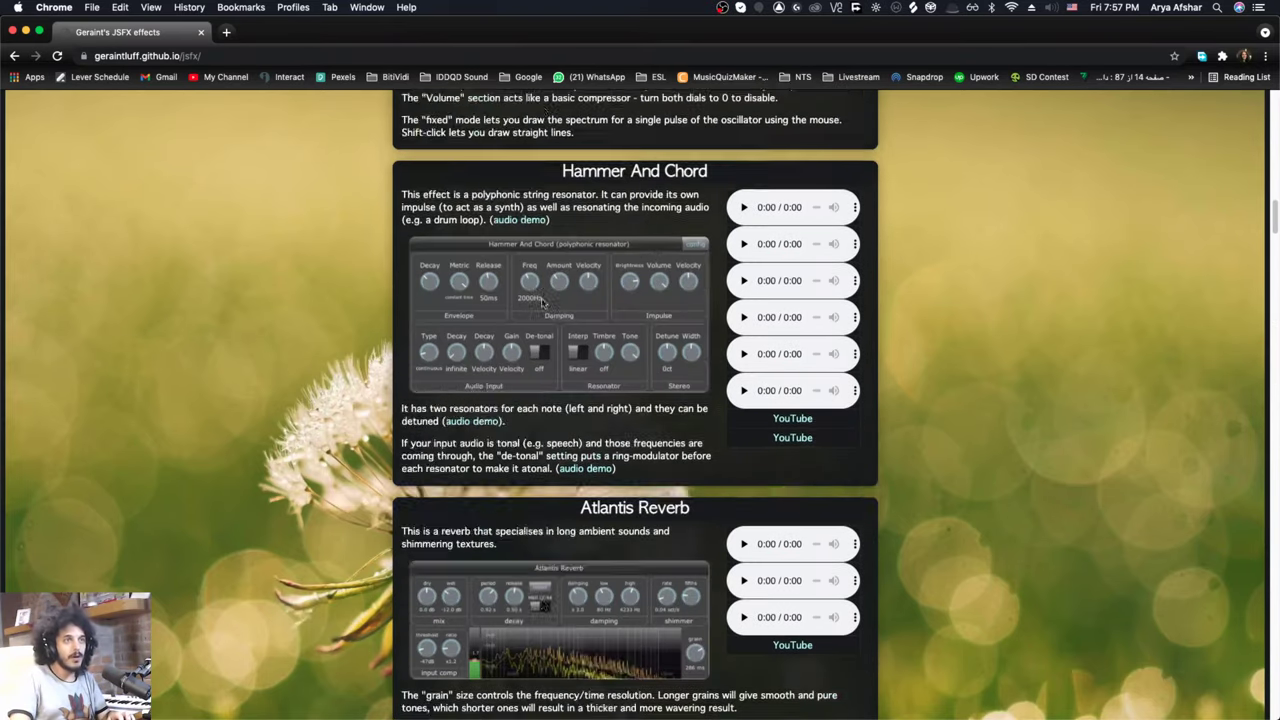
scroll(542, 302, "up", 15)
scroll(542, 302, "down", 5)
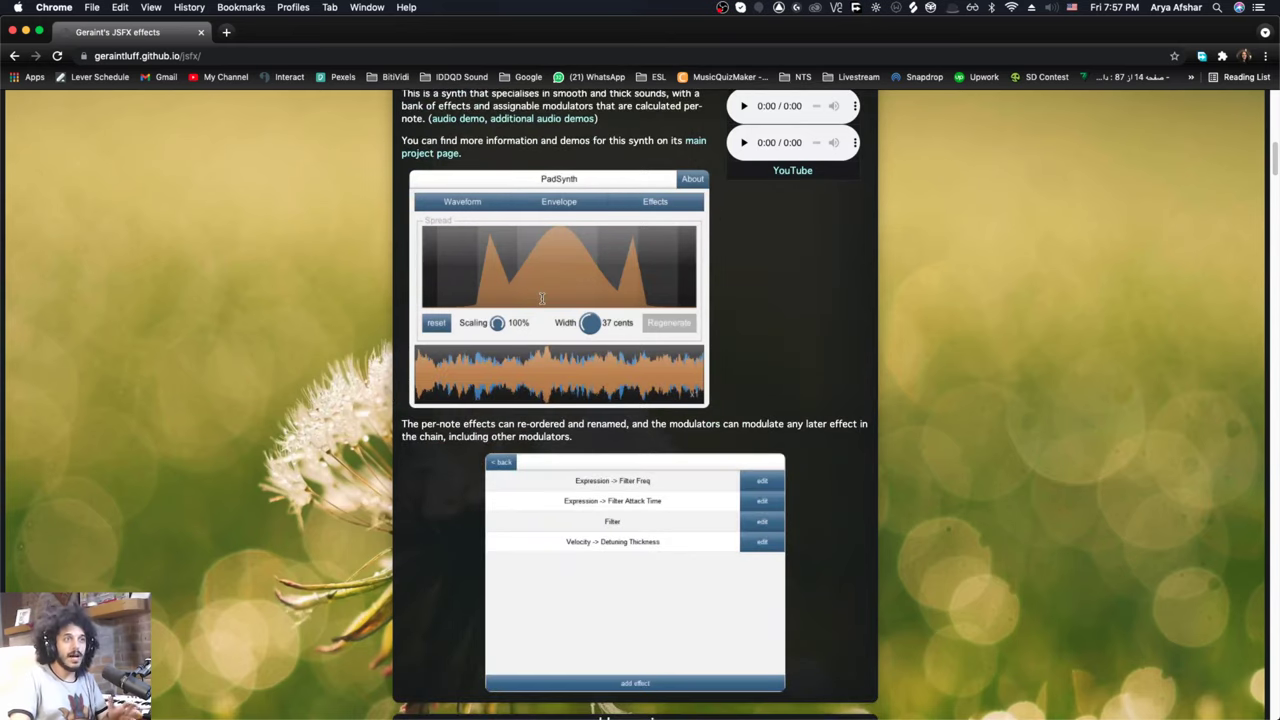
scroll(542, 302, "up", 15)
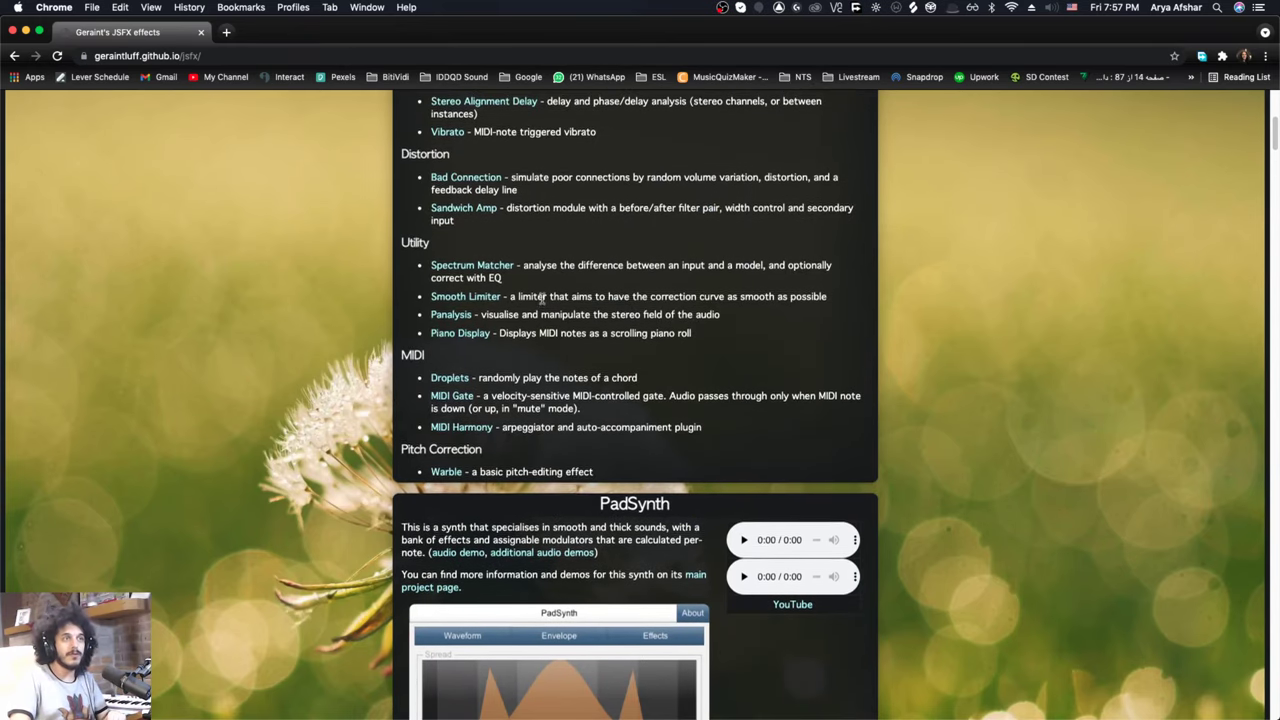
scroll(527, 305, "down", 12)
left_click(791, 263)
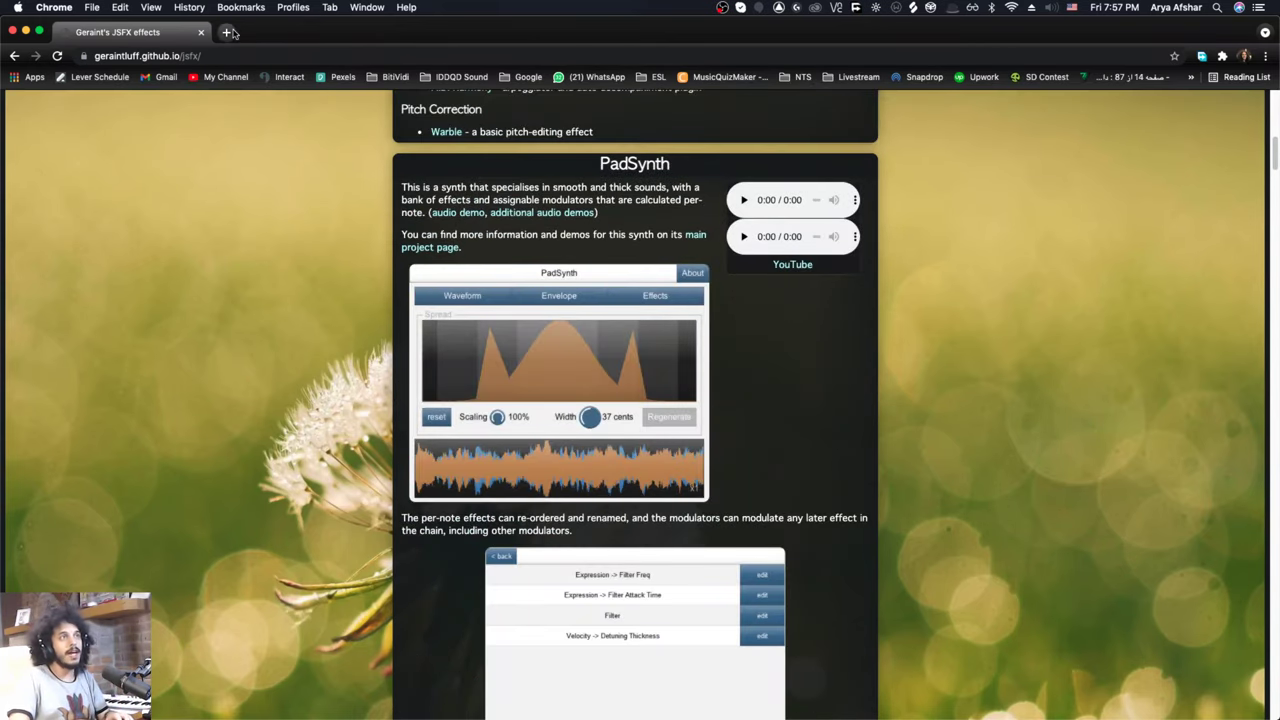